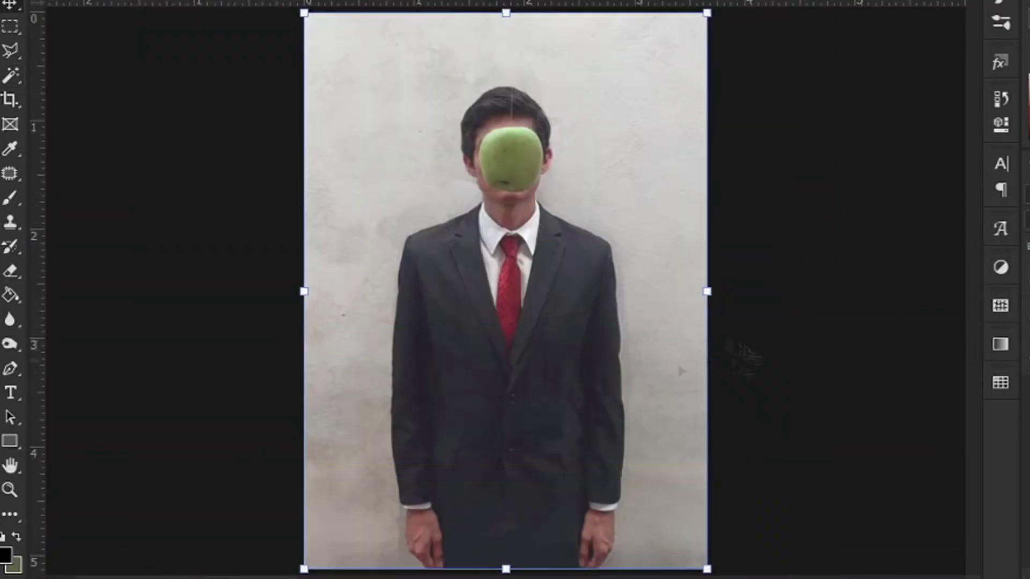
- Quick-select the whole suited man, with the green apple already covering his face
drag(541, 306, 480, 501)
- Use the Polygonal Lasso and Spot Healing to remove the white streak above the apple
scroll(489, 139, up, 5)
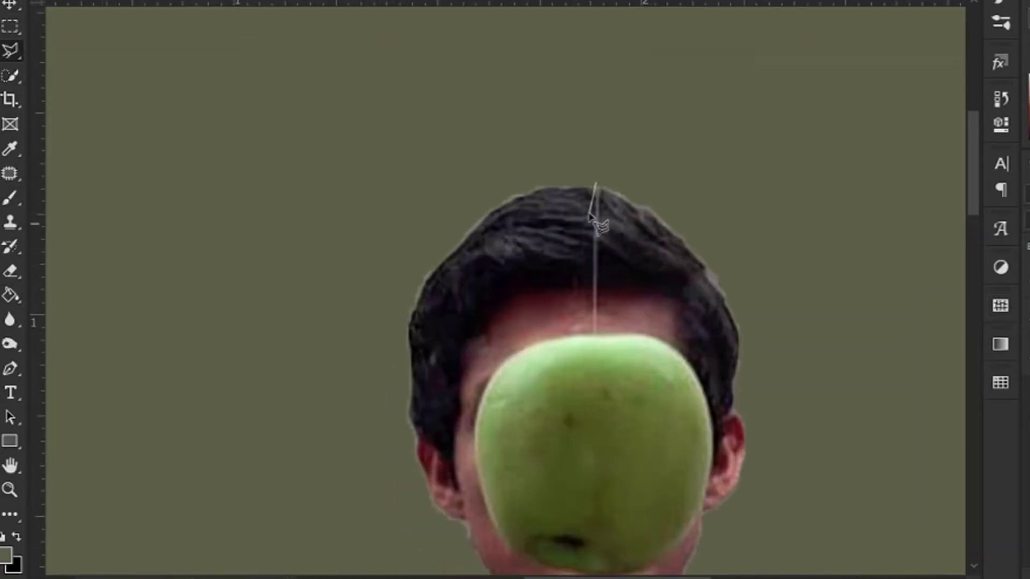
right_click(603, 223)
click(630, 228)
scroll(616, 217, up, 1)
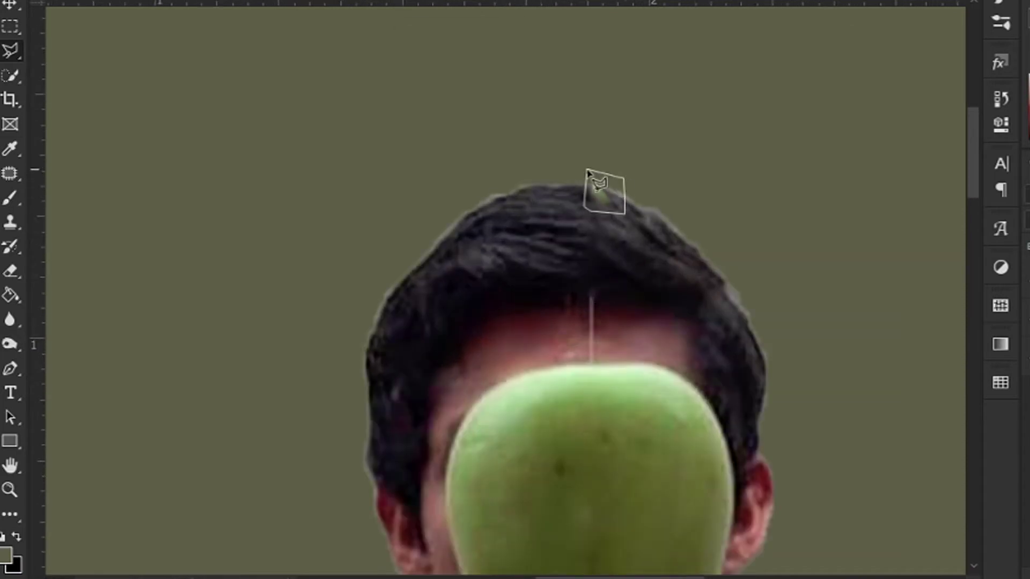
key(j)
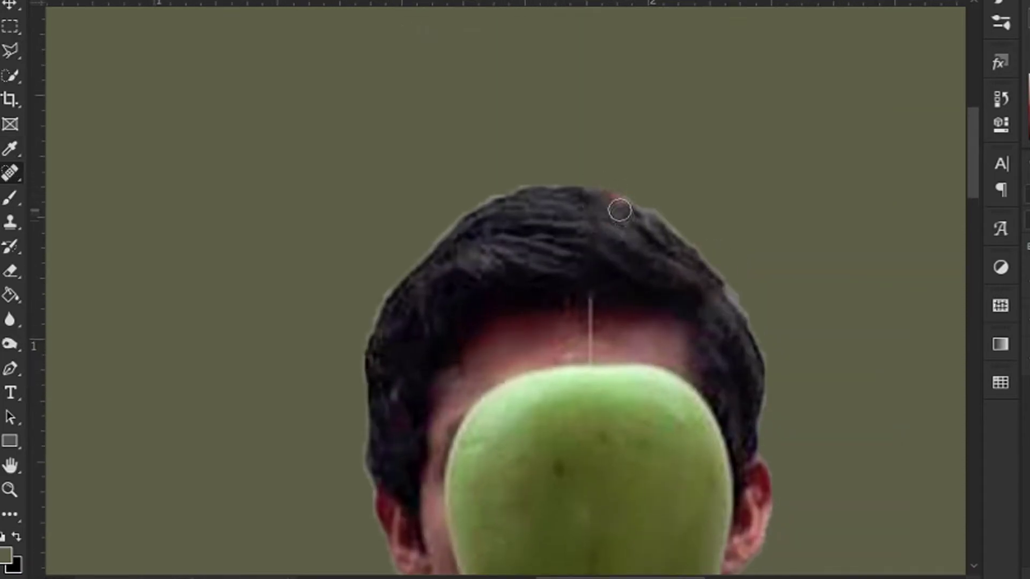
- Pick a textured brush preset and touch up the hair, ear and suit-shoulder edges
key(b)
right_click(661, 194)
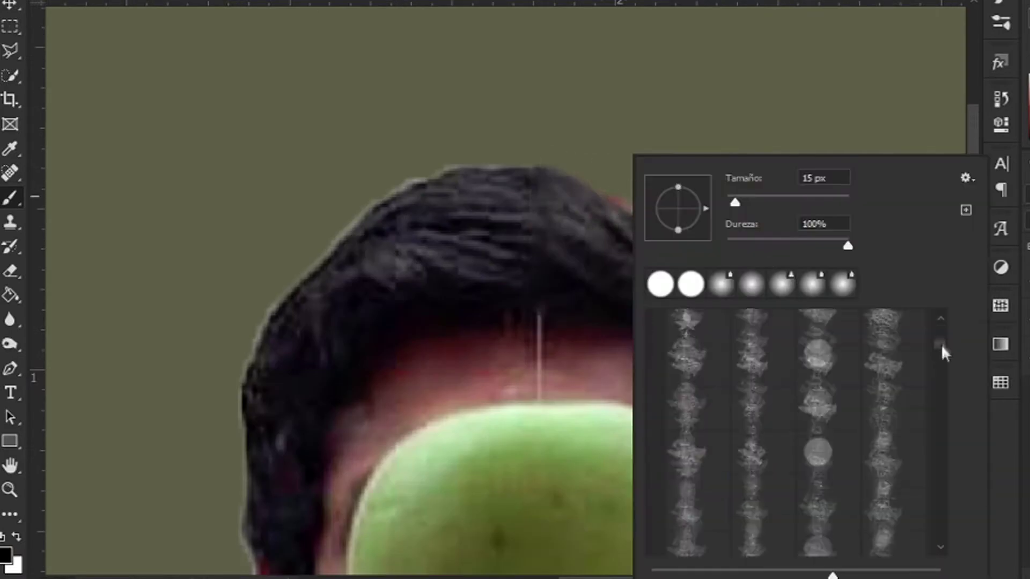
mouse_move(941, 344)
mouse_down()
mouse_move(955, 449)
mouse_move(954, 362)
mouse_up()
click(885, 414)
key(Return)
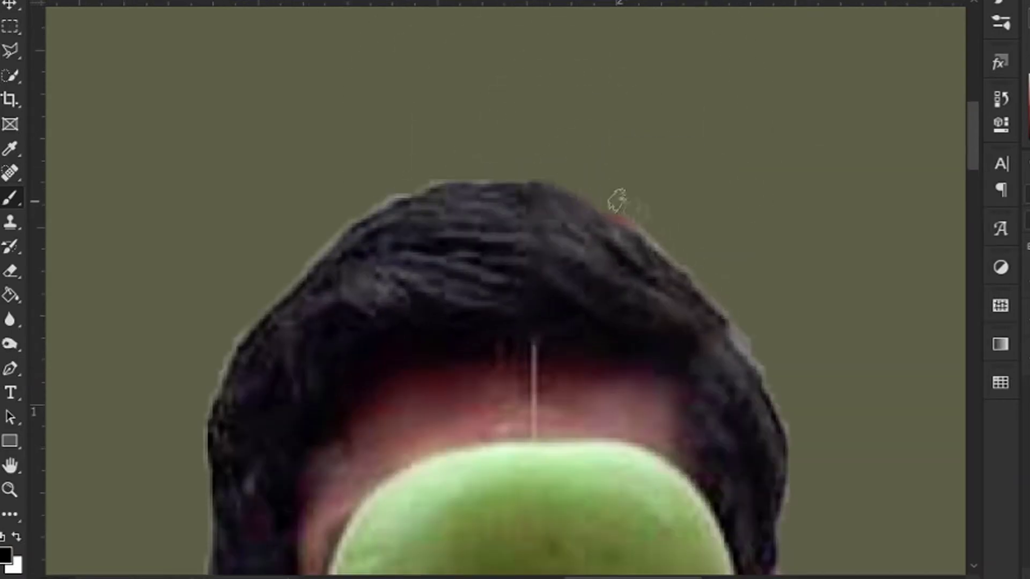
scroll(783, 386, down, 2)
scroll(751, 424, up, 4)
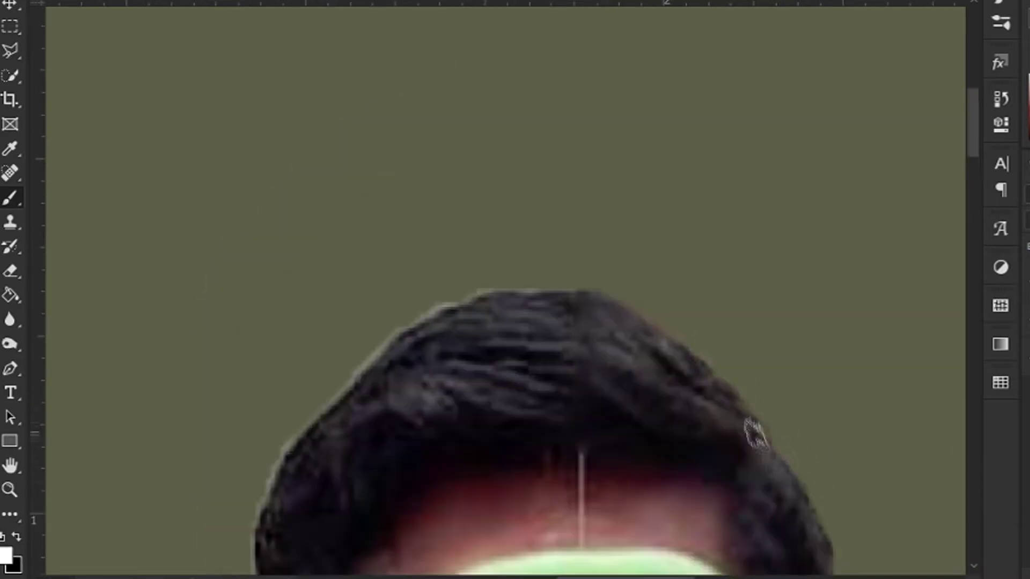
scroll(628, 338, up, 1)
scroll(521, 282, down, 2)
scroll(429, 370, down, 3)
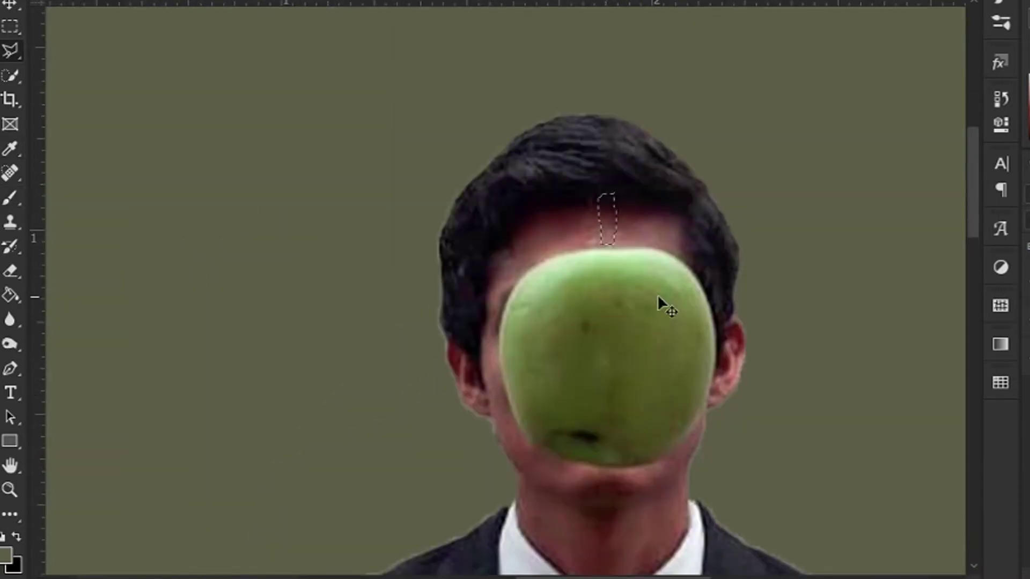
scroll(665, 306, down, 2)
scroll(506, 277, up, 3)
scroll(506, 276, down, 3)
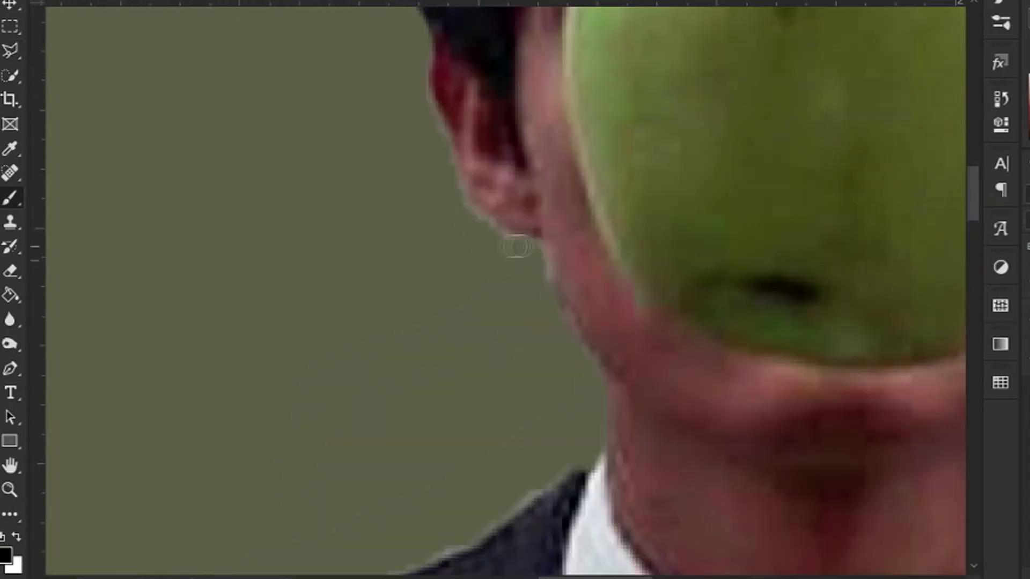
scroll(496, 241, down, 4)
scroll(424, 289, down, 2)
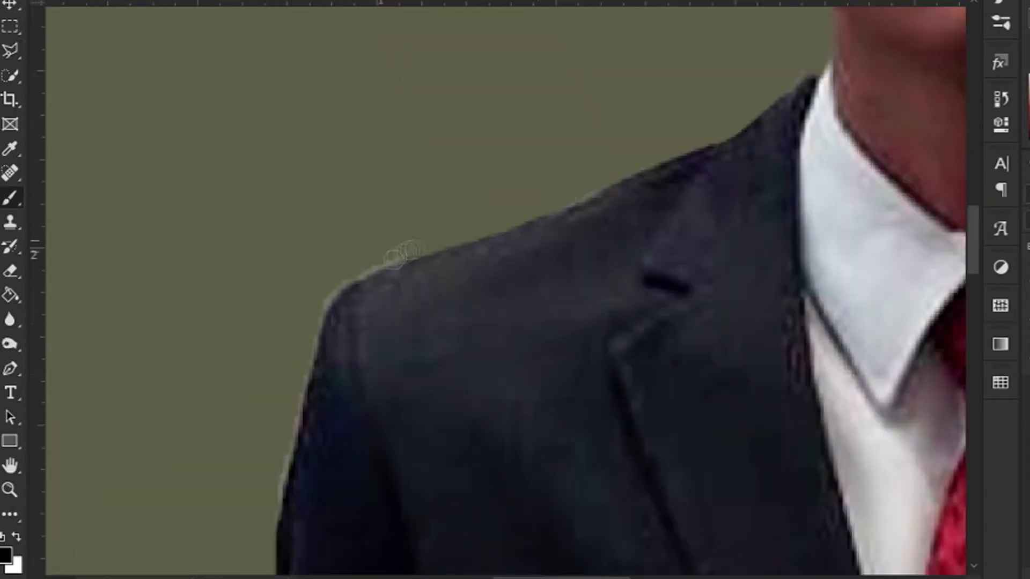
scroll(391, 257, down, 2)
scroll(730, 215, up, 3)
scroll(736, 259, up, 2)
scroll(736, 259, down, 2)
scroll(567, 120, up, 2)
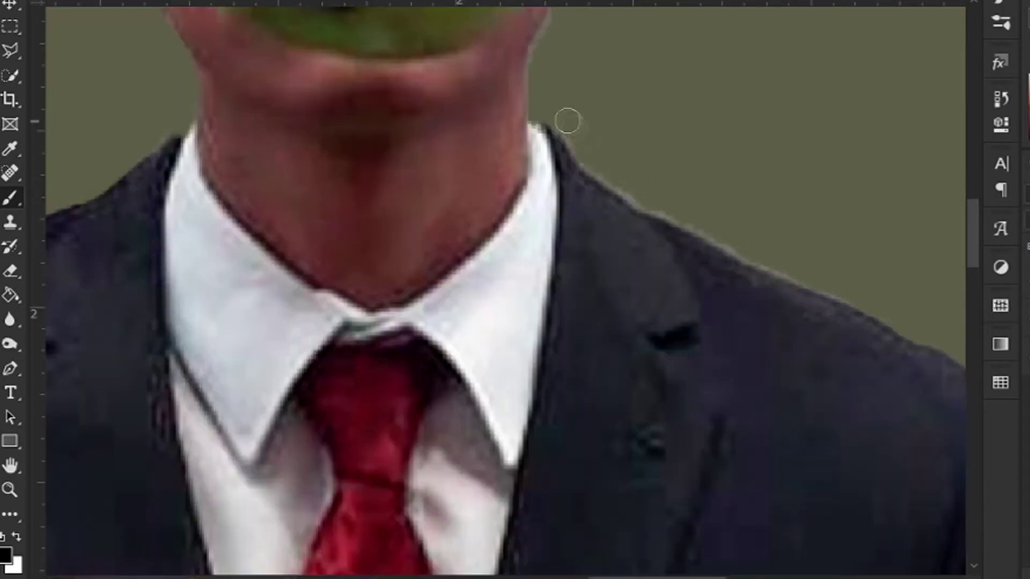
scroll(844, 290, down, 2)
scroll(751, 161, up, 2)
scroll(751, 161, up, 1)
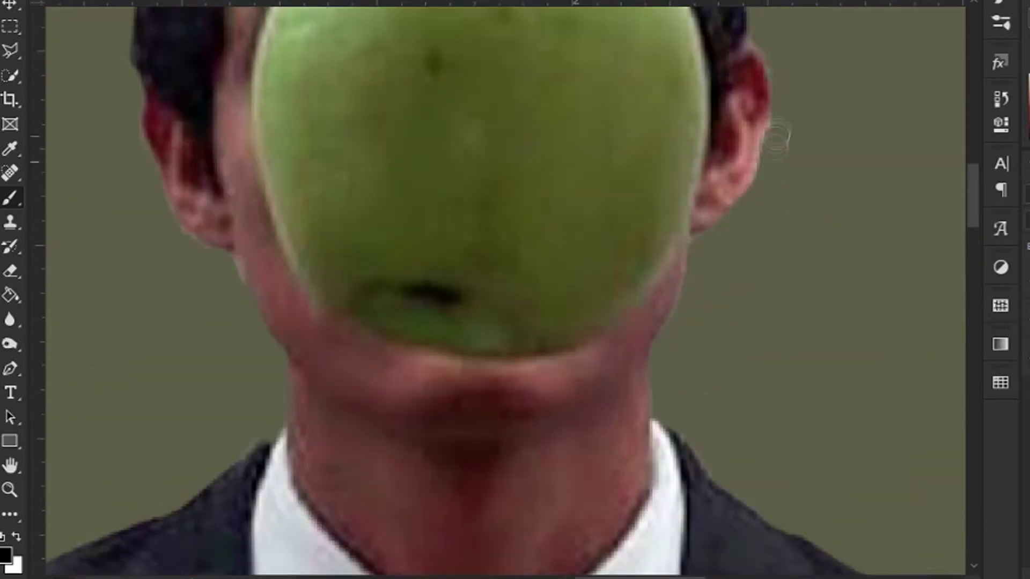
scroll(630, 59, down, 2)
scroll(630, 59, down, 2)
- Quick-select the green apple alone, fit the image on screen, and begin a free transform
scroll(791, 260, up, 3)
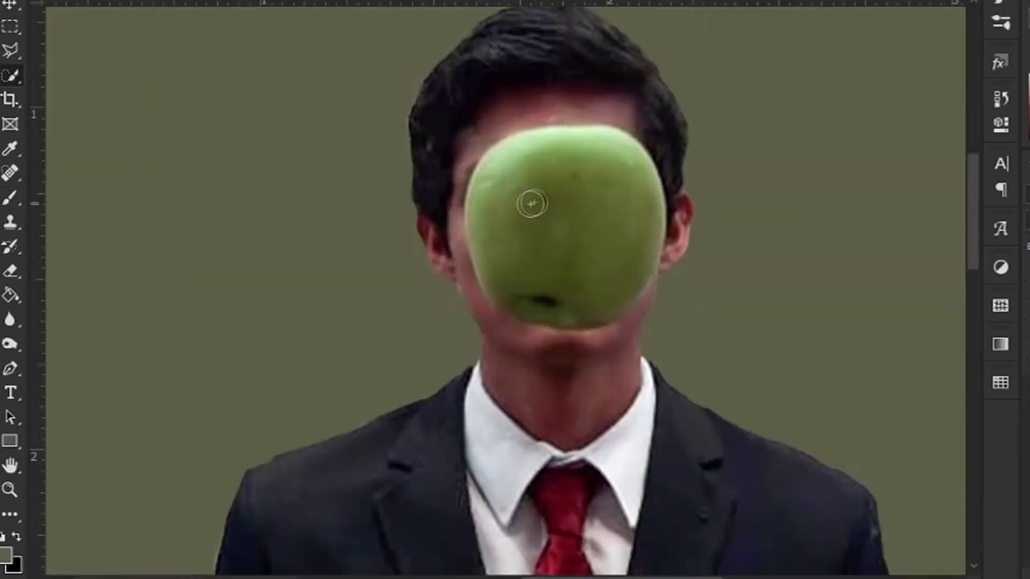
key(w)
scroll(643, 322, up, 1)
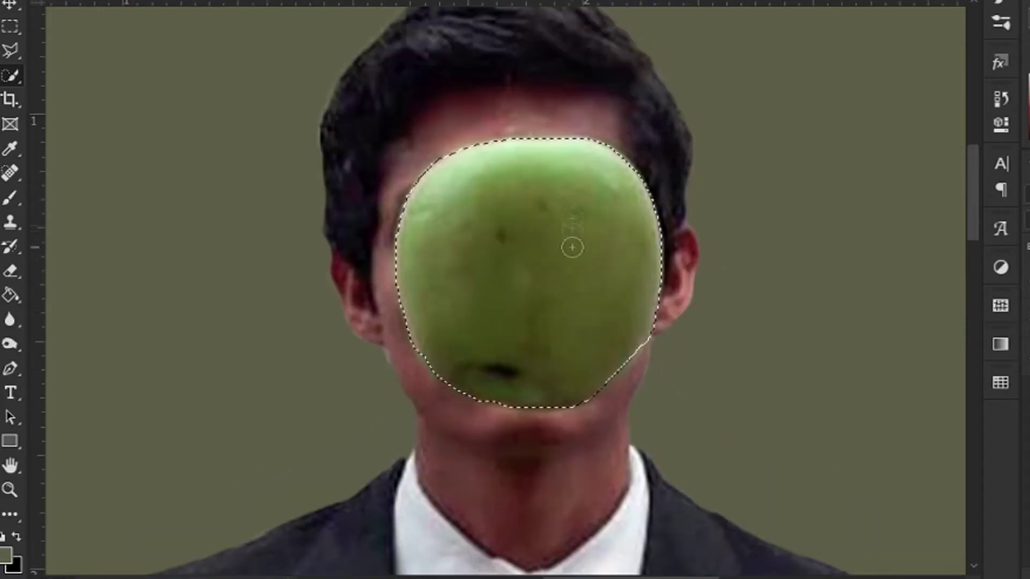
scroll(571, 247, up, 2)
scroll(552, 218, down, 2)
scroll(555, 376, up, 2)
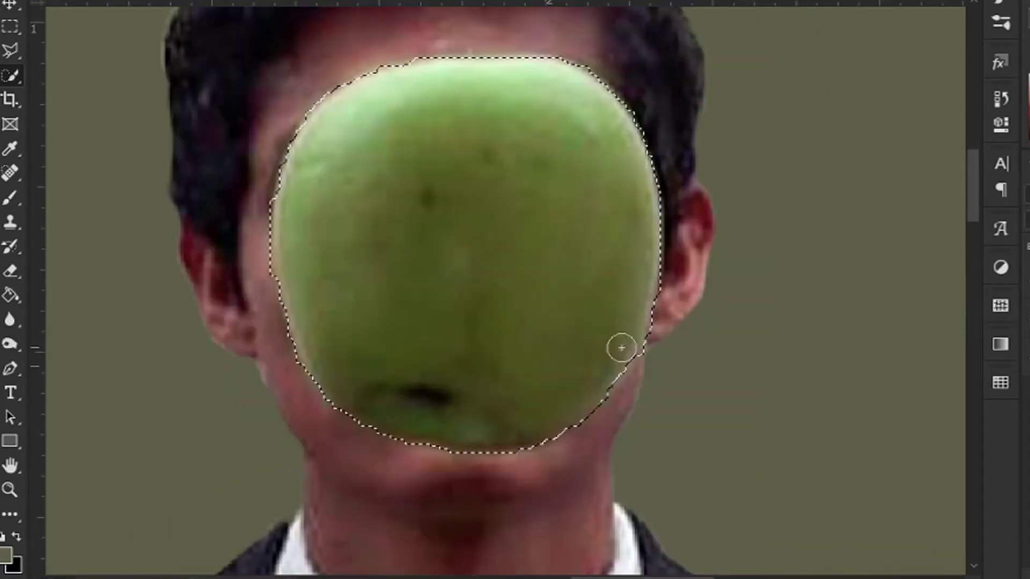
key(ctrl+0)
key(ctrl+t)
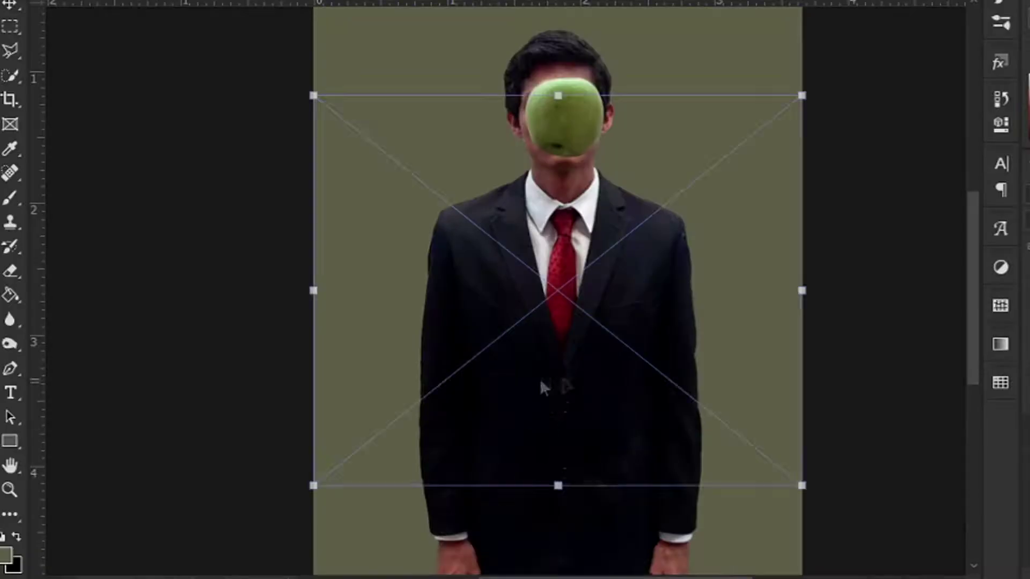
- Delete the hat's white background, then shrink and move the bowler hat onto the head
key(Delete)
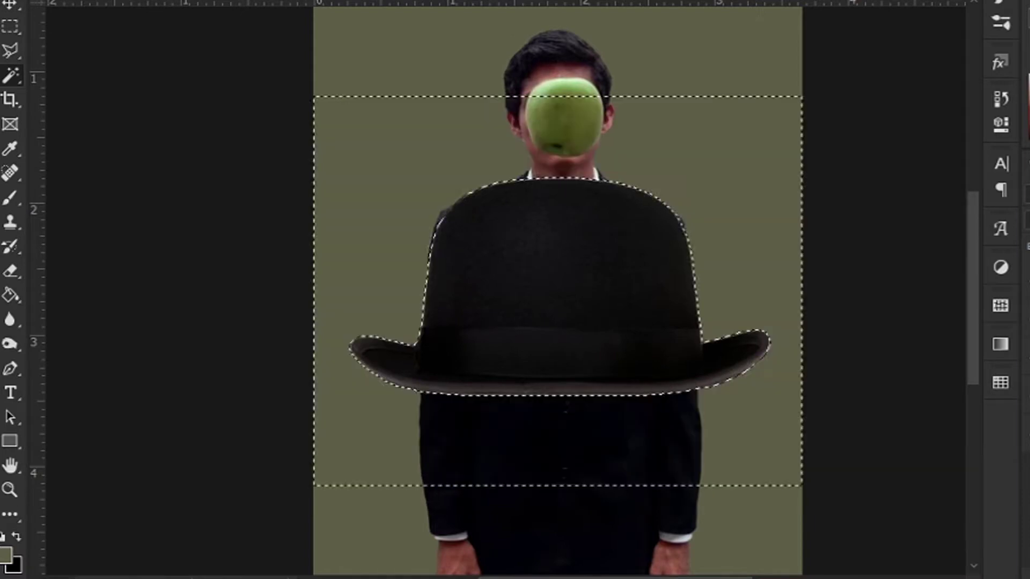
key(ctrl+t)
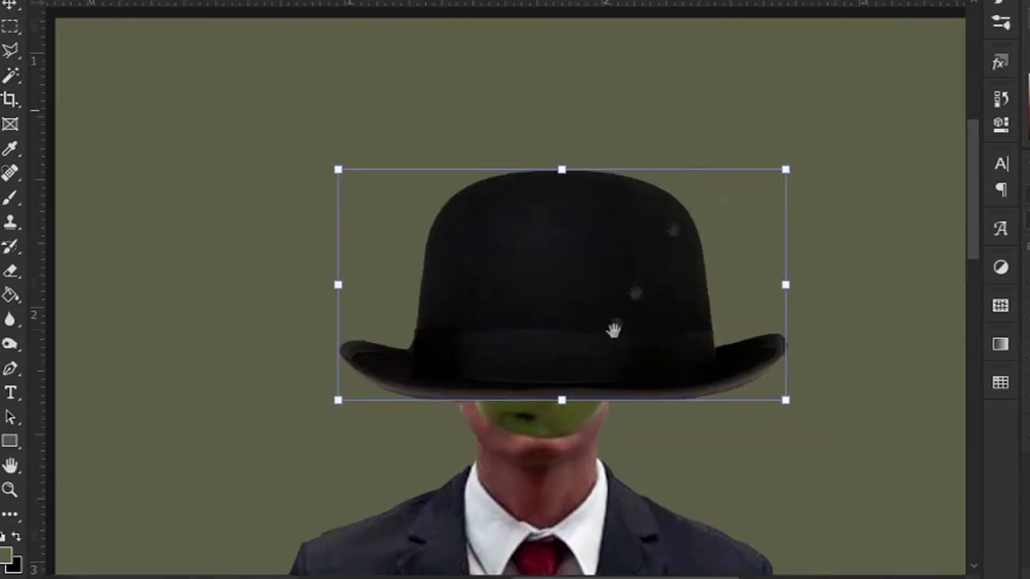
drag(614, 330, 534, 142)
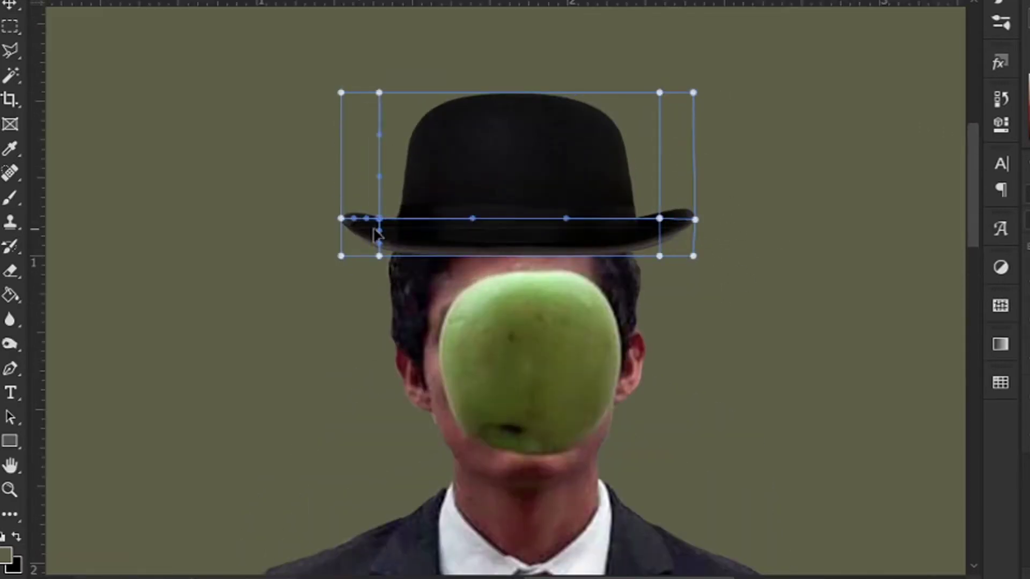
scroll(375, 231, up, 2)
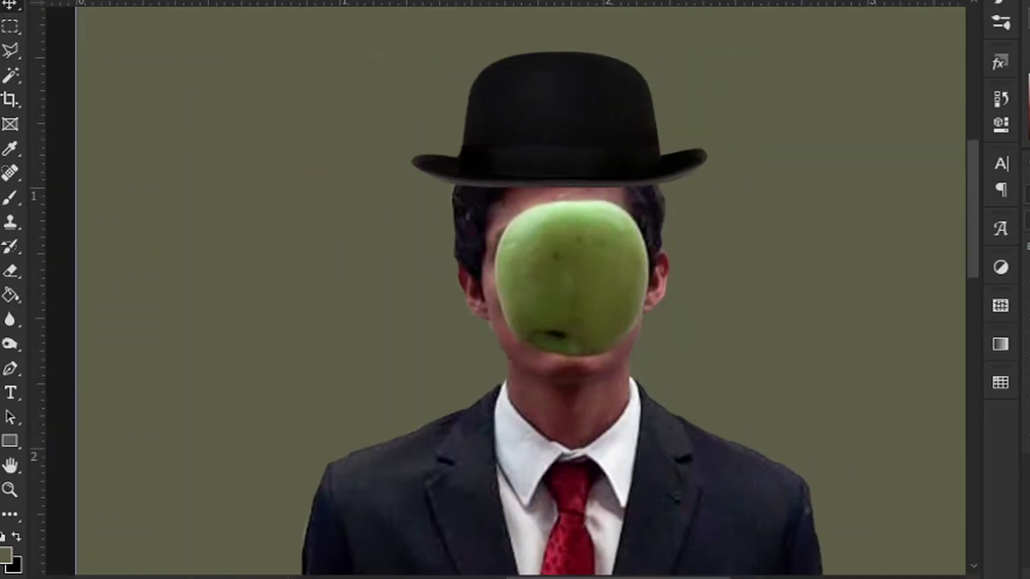
key(ctrl+t)
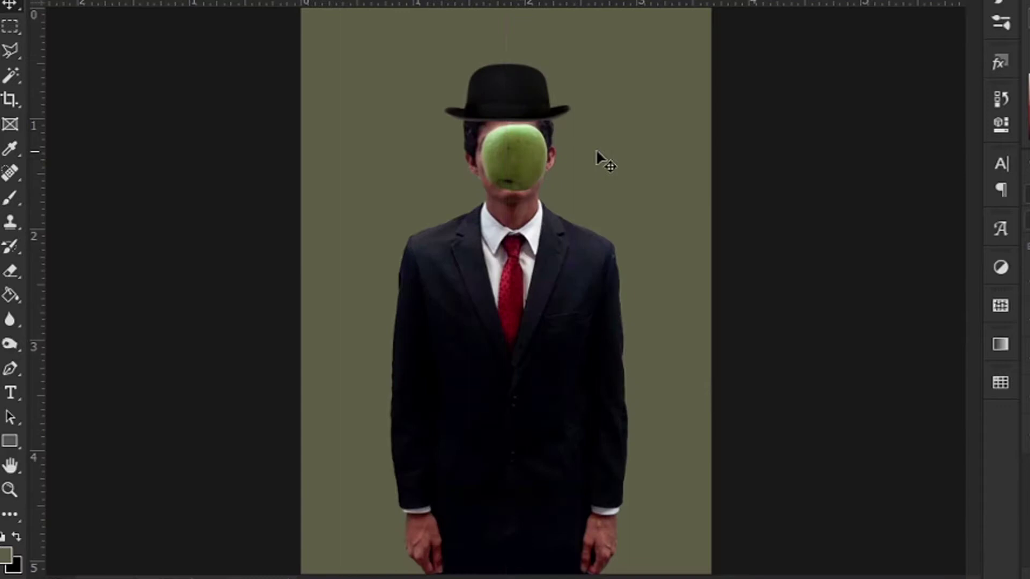
key(ctrl+plus)
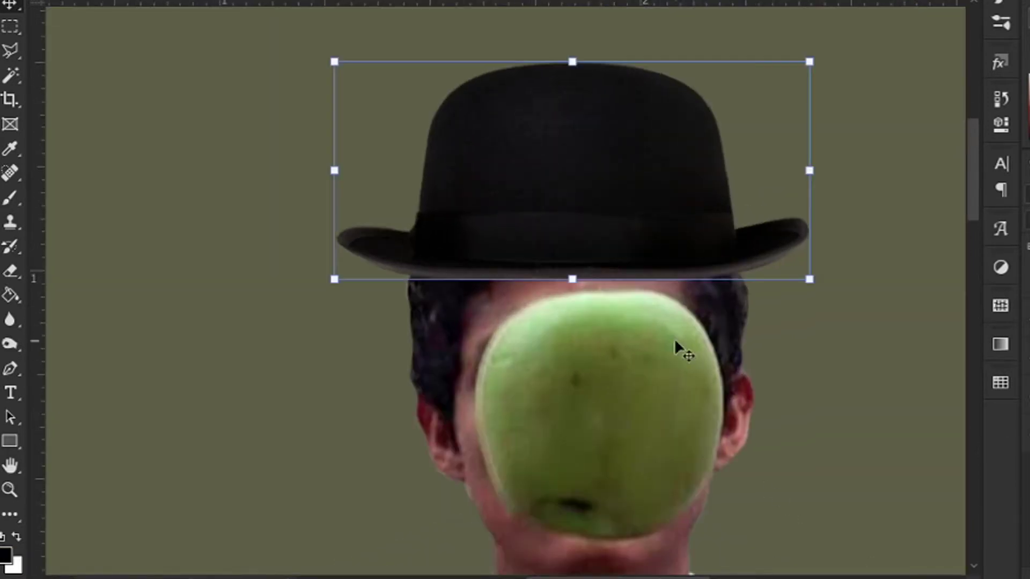
- Reshape the brim tips: lift one piece about 54 px and skew the other to -13°
key(l)
click(286, 231)
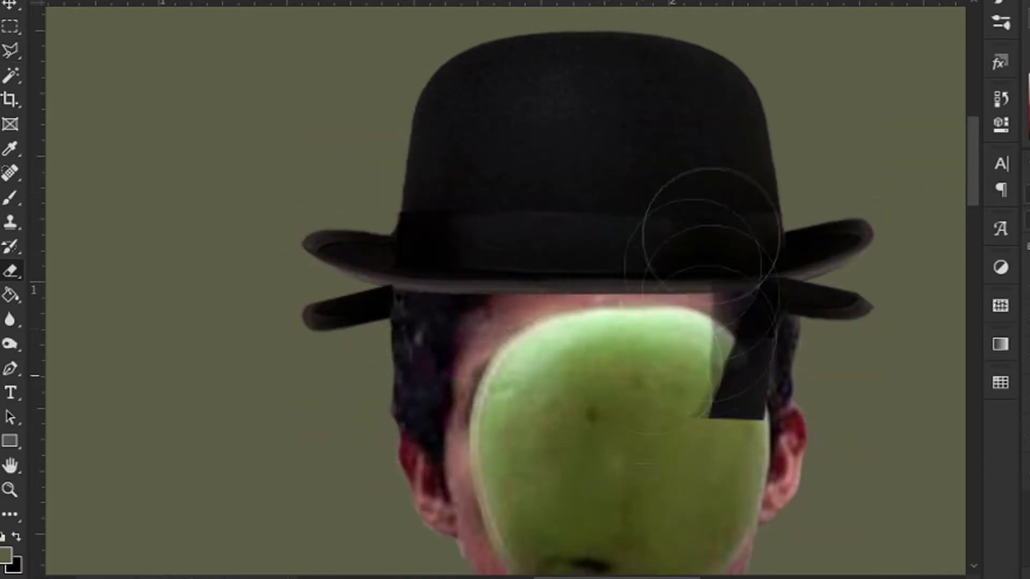
drag(673, 313, 673, 285)
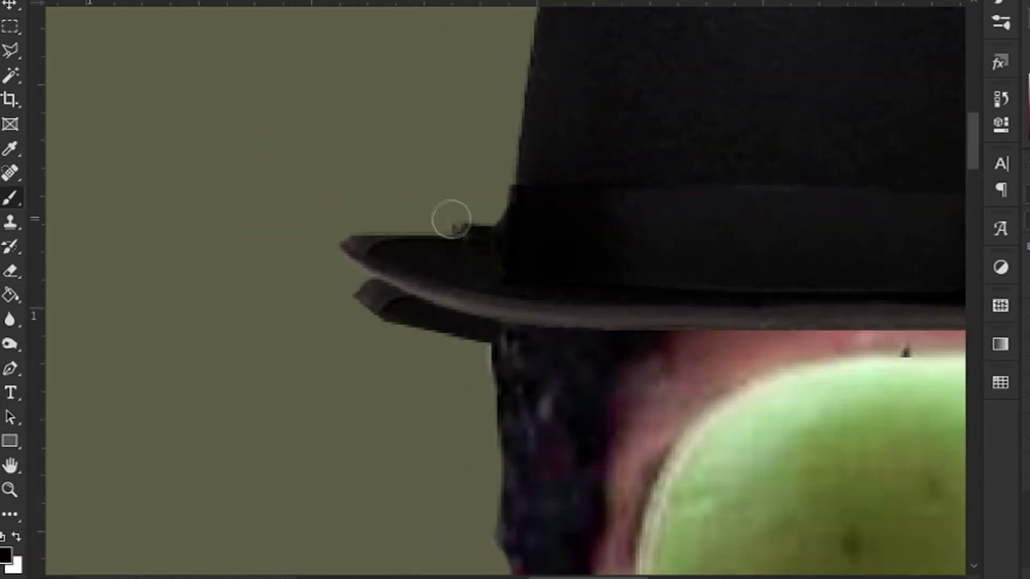
alt+right_click(499, 239)
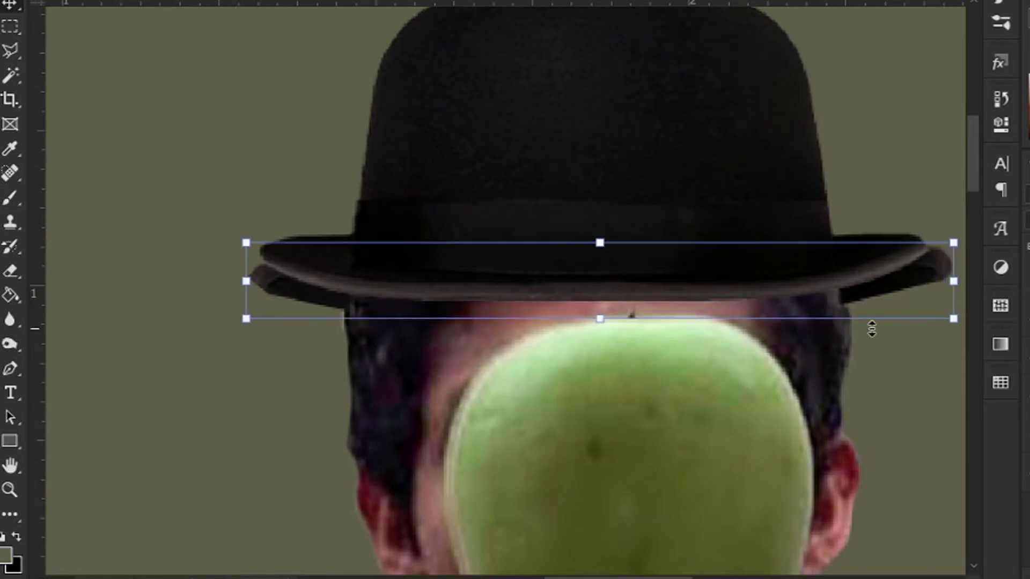
drag(897, 228, 944, 317)
key(ctrl+t)
drag(887, 283, 863, 249)
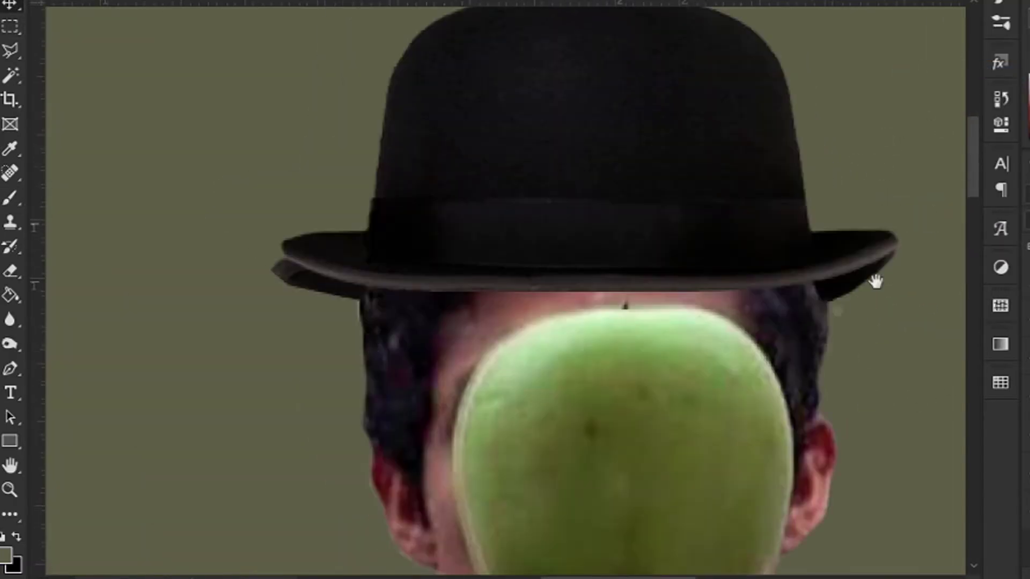
key(ctrl+l)
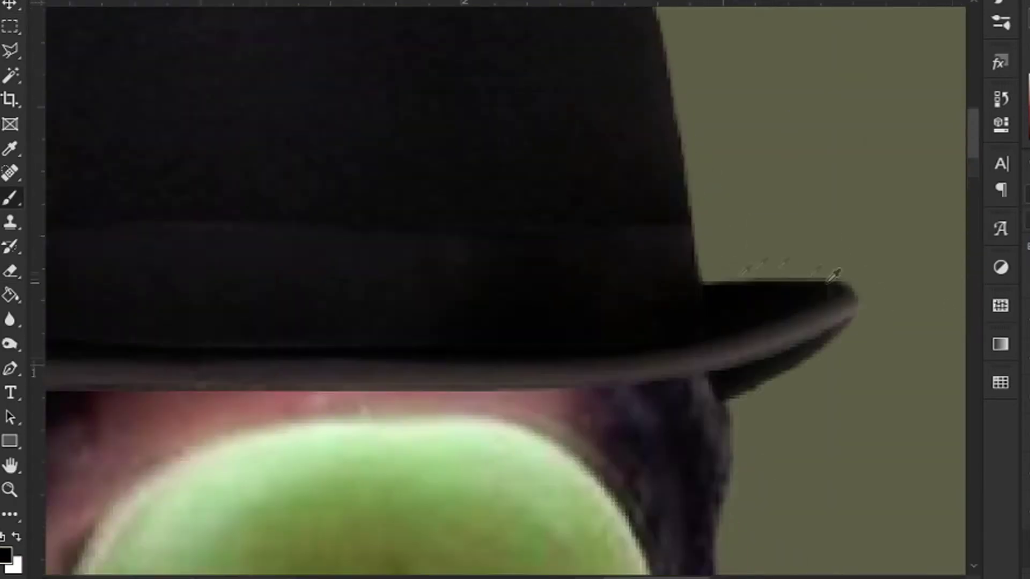
- Scroll and pan the view over the hat's brim
scroll(773, 290, up, 2)
scroll(366, 304, left, 10)
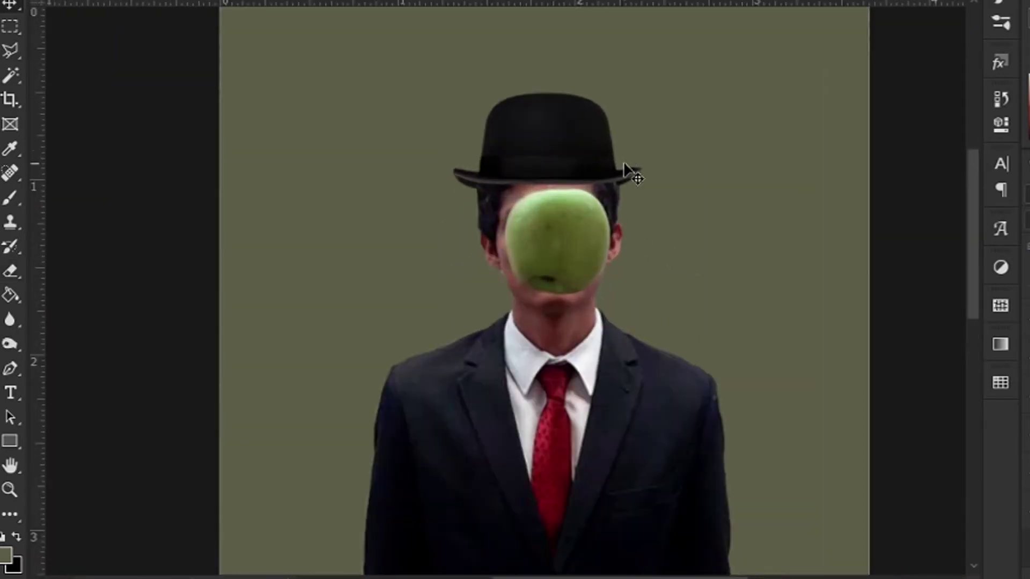
- Clip the brim layer to the hat as a clipping mask and bring up Curves
click(625, 166)
right_click(853, 258)
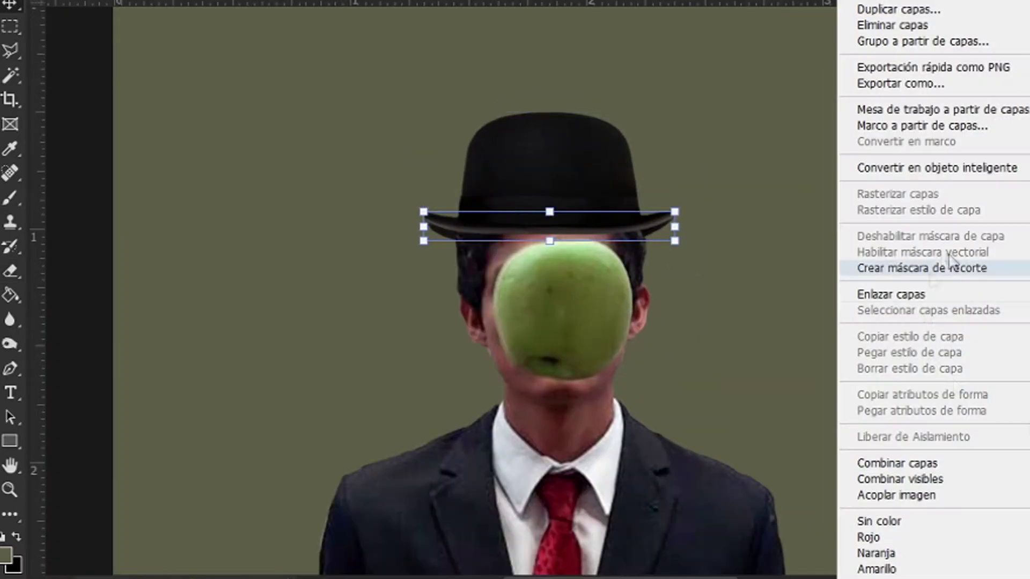
click(920, 269)
key(ctrl+m)
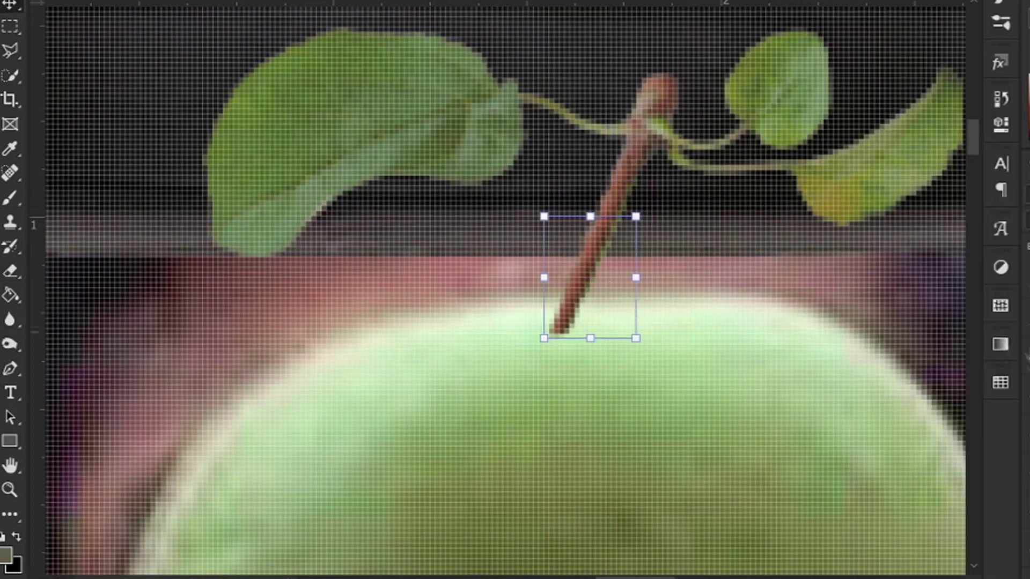
- Duplicate a leaf and place the copy just below the apple stem
click(594, 343)
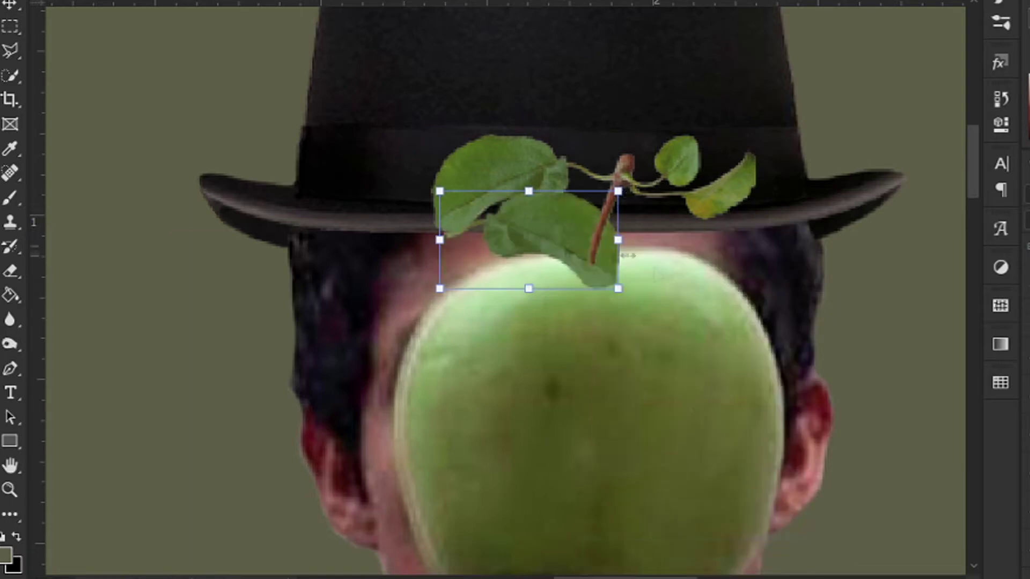
drag(553, 236, 643, 252)
drag(645, 217, 707, 195)
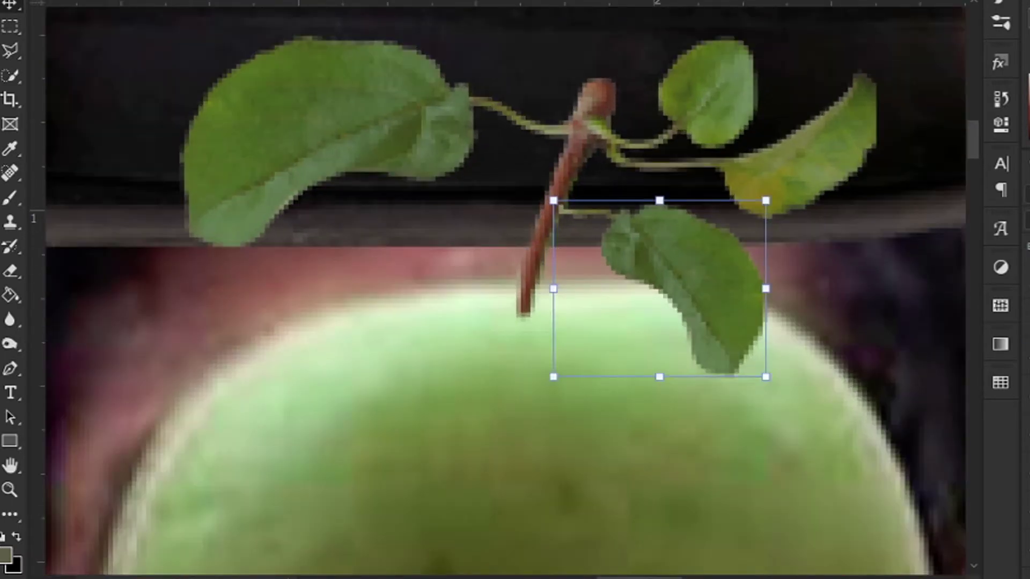
drag(704, 281, 694, 276)
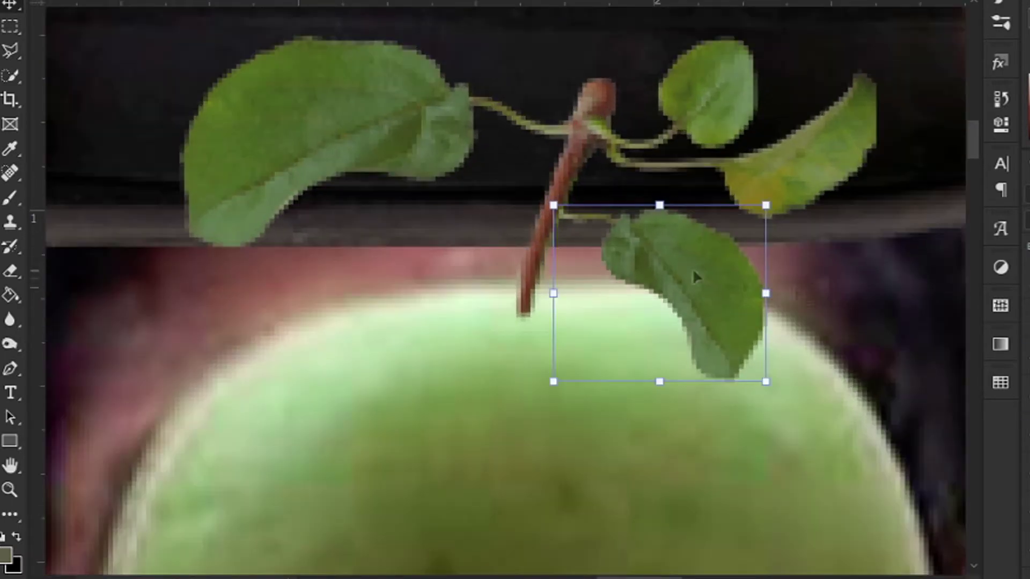
key(Return)
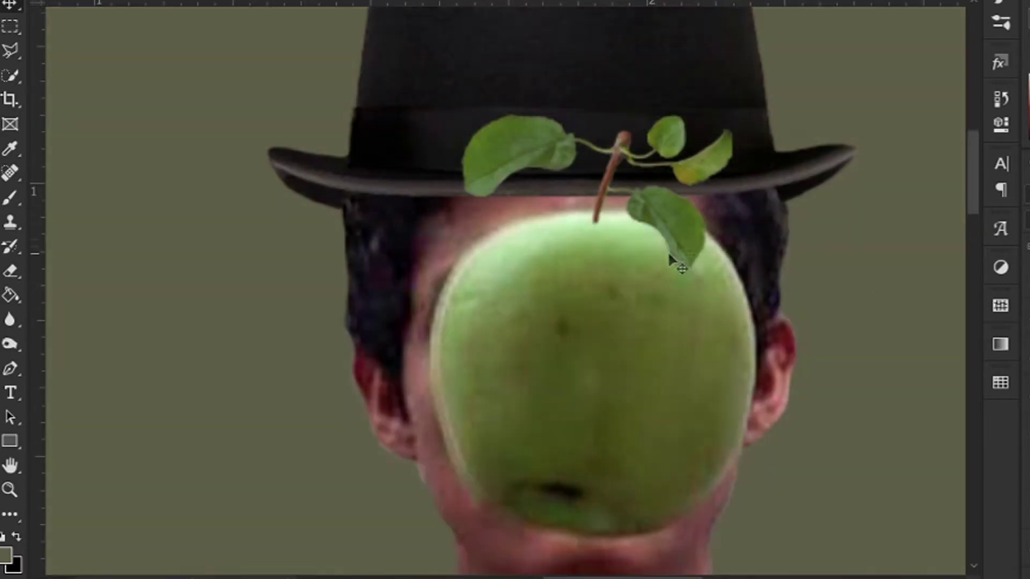
- Arrange further leaf copies onto the stem and to its left
drag(612, 253, 707, 251)
drag(570, 268, 735, 144)
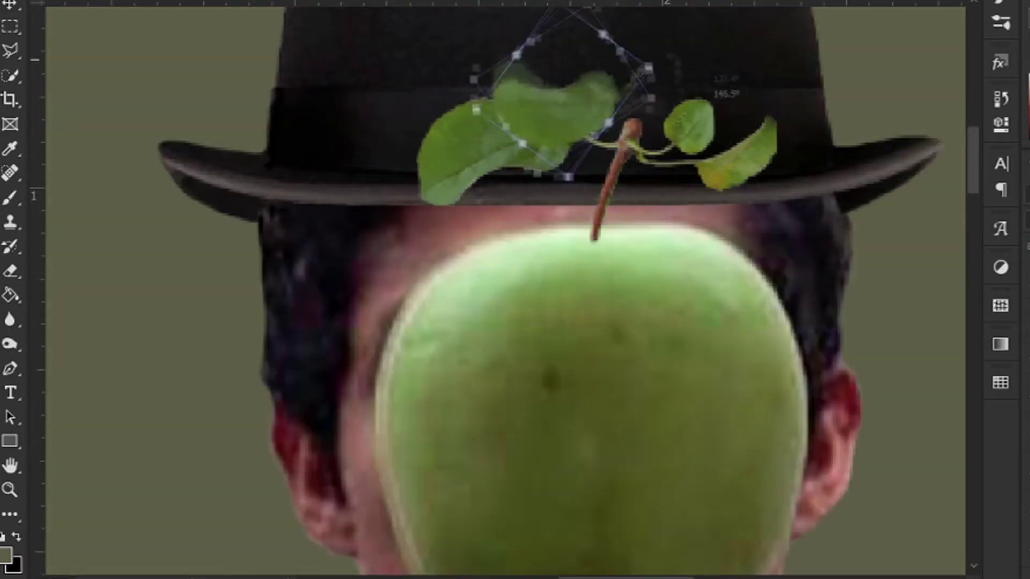
scroll(735, 145, up, 3)
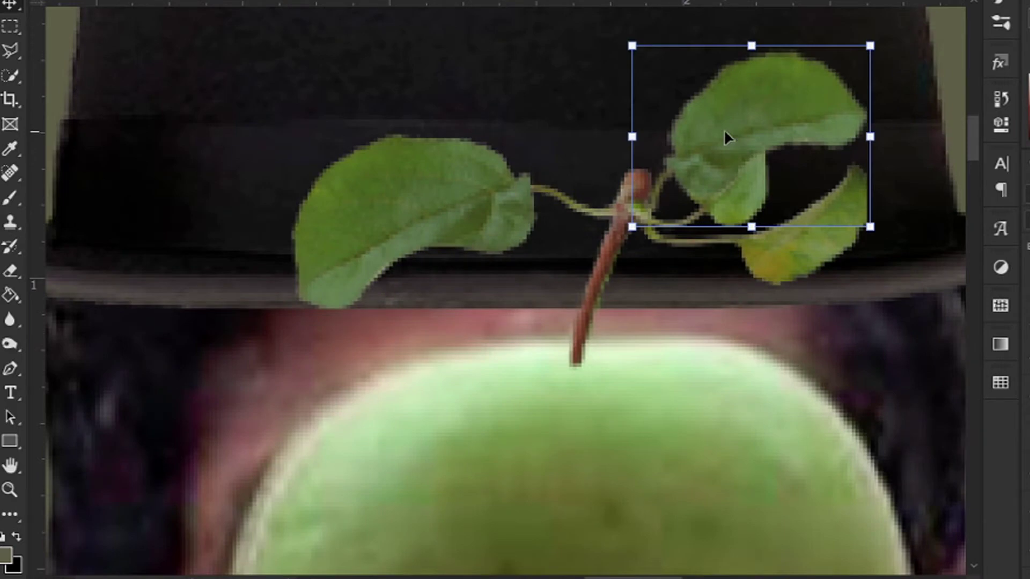
drag(724, 137, 737, 242)
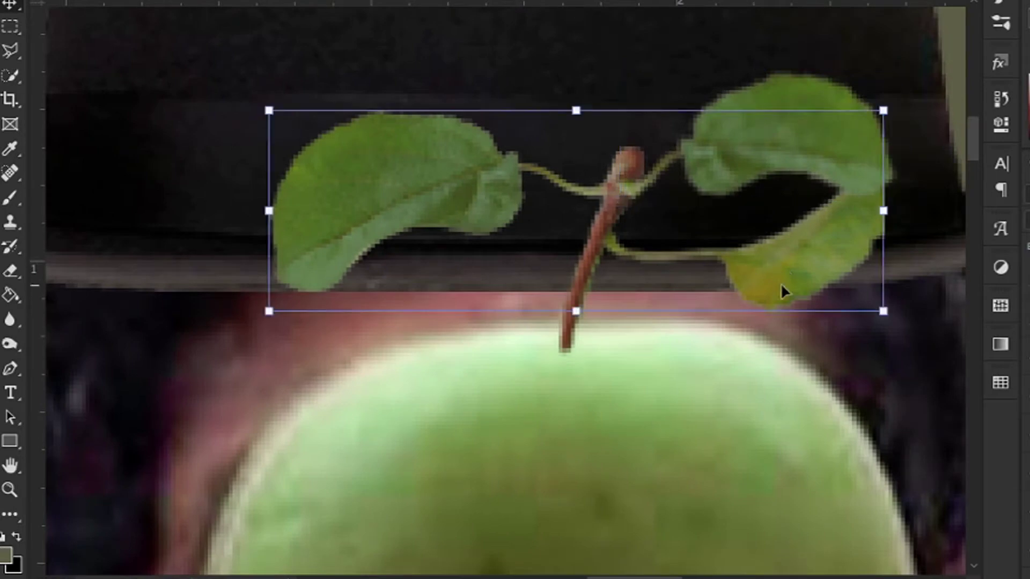
key(Return)
key(l)
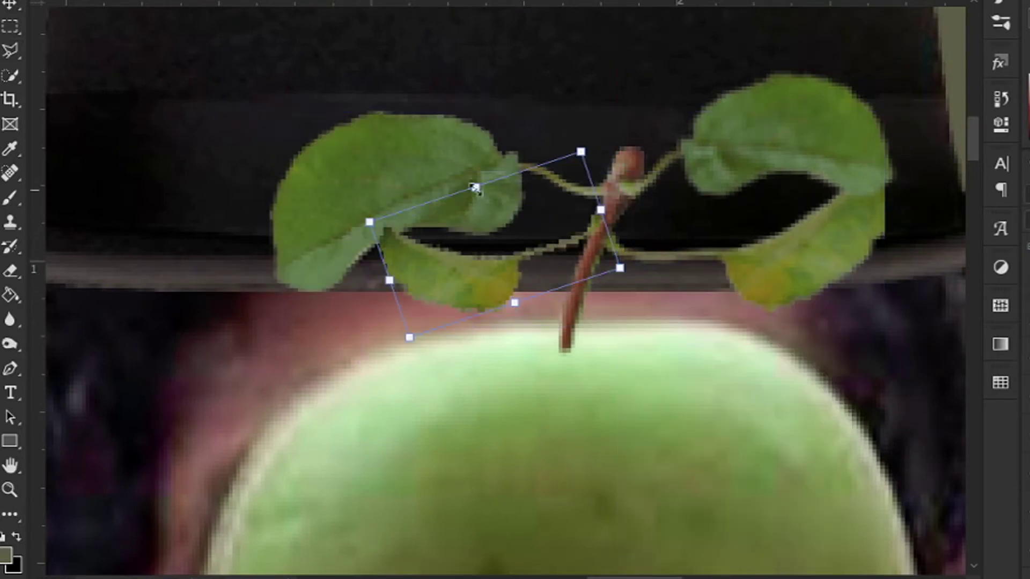
drag(442, 285, 494, 271)
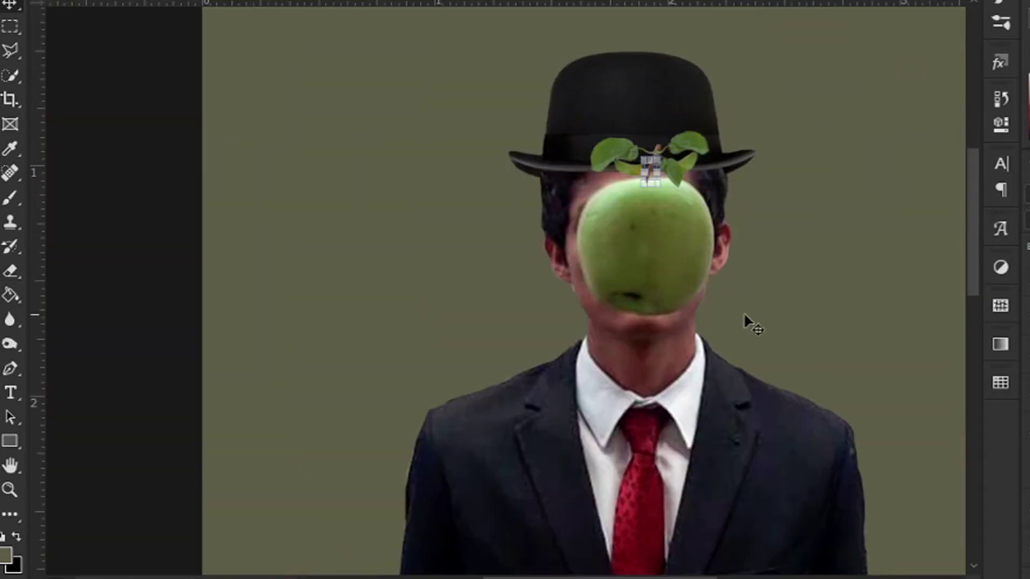
- Merge the apple and leaf layers, then drag the brick-wall photo into the document
key(ctrl+0)
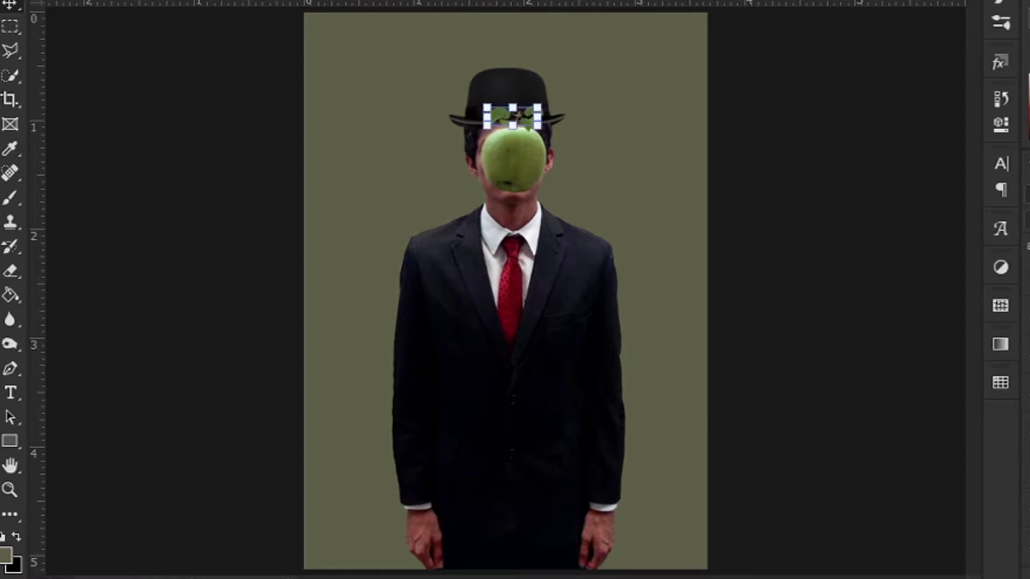
right_click(936, 472)
click(936, 464)
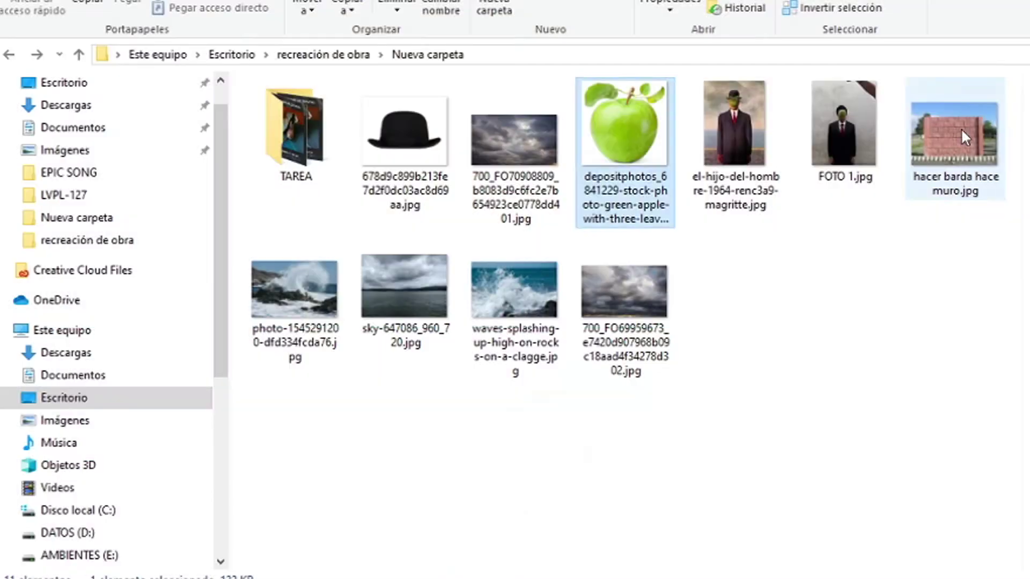
drag(960, 128, 608, 236)
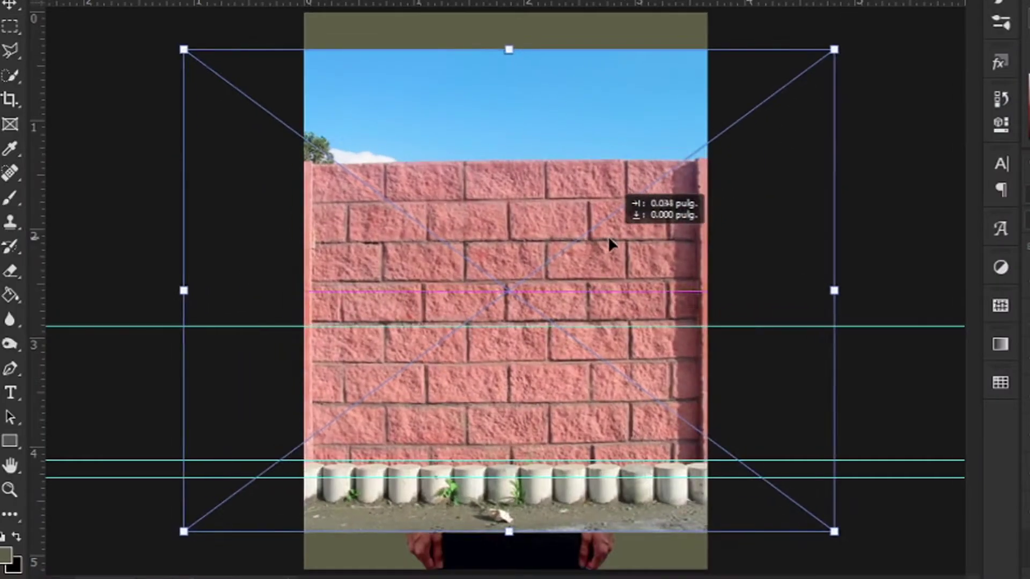
- Place the brick-wall photo and lasso a two-row strip of bricks from it
key(Return)
key(ctrl+plus)
key(l)
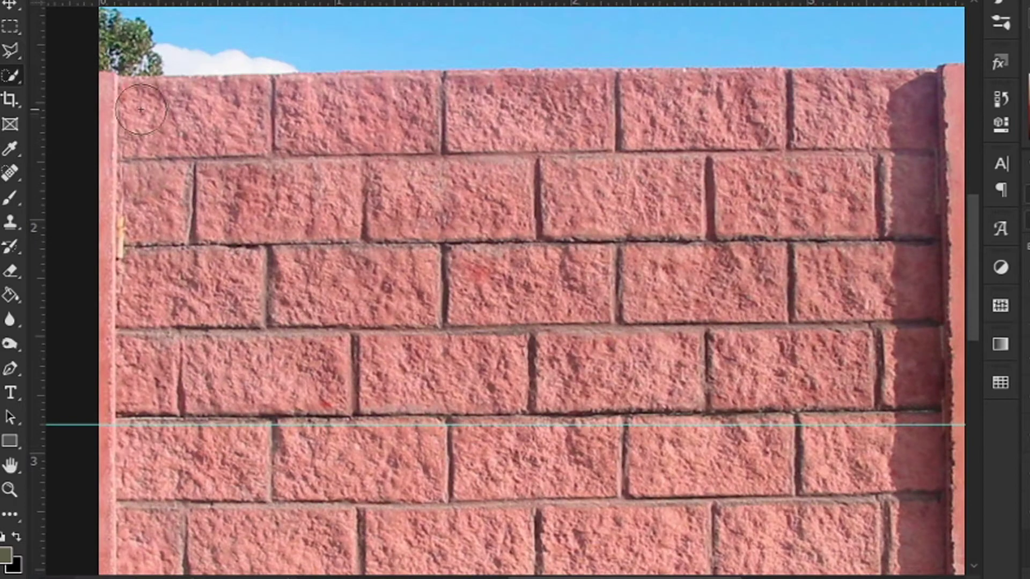
scroll(171, 207, down, 1)
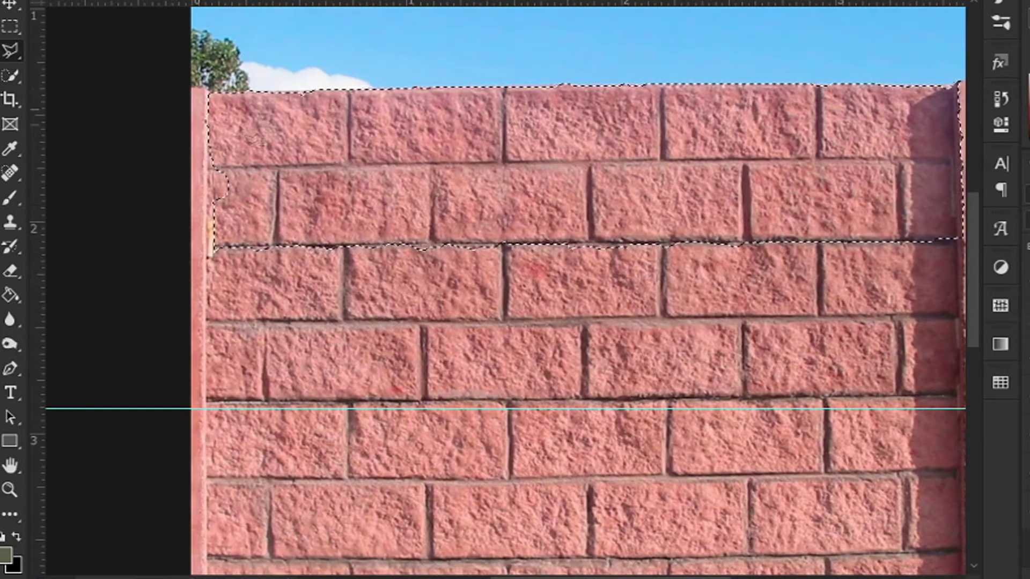
click(210, 250)
click(964, 248)
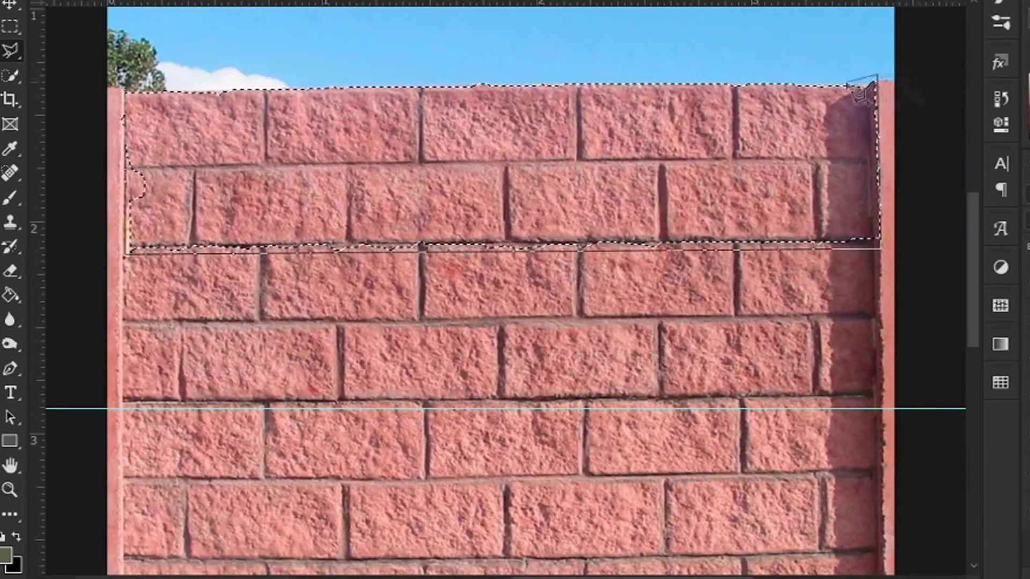
click(132, 258)
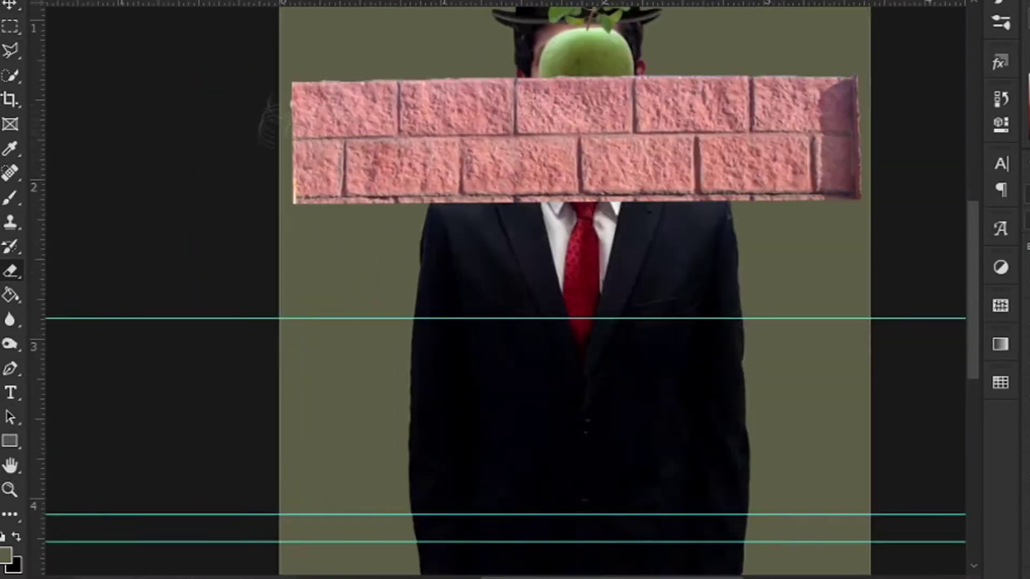
scroll(322, 203, right, 5)
scroll(429, 199, right, 3)
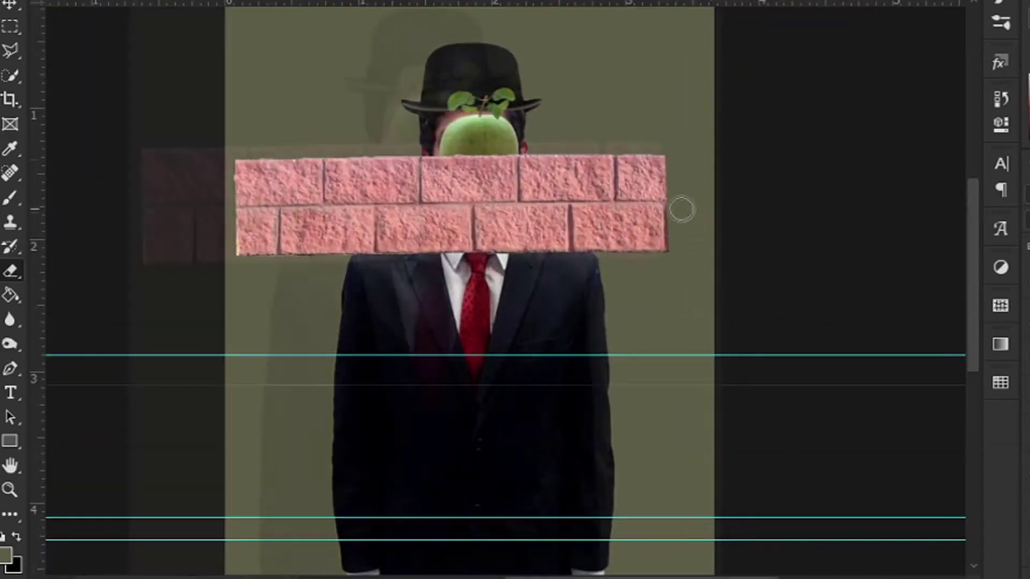
- Position the brick strip along the bottom, stretched to the right edge and squashed shorter
key(ctrl+t)
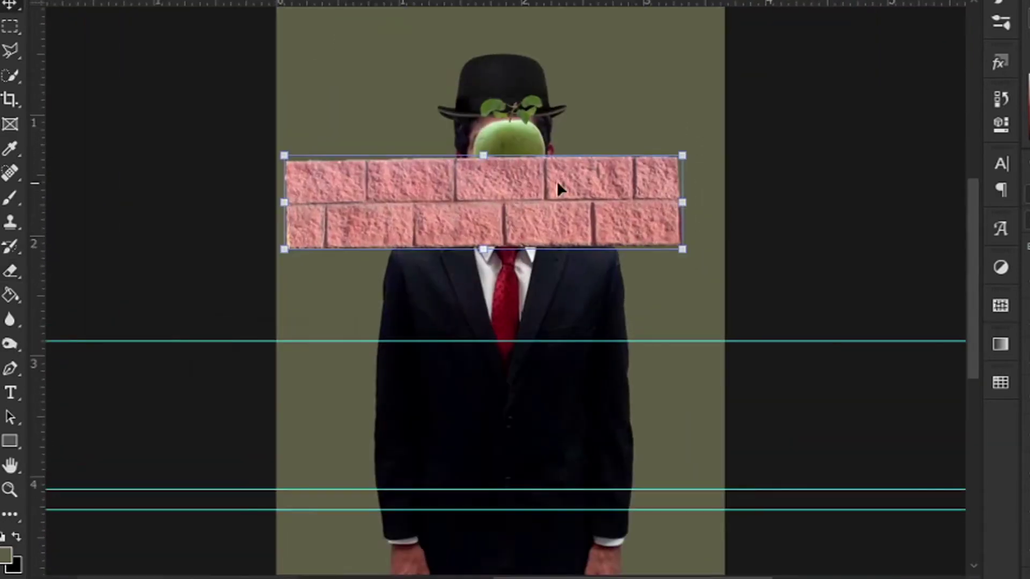
drag(262, 156, 259, 152)
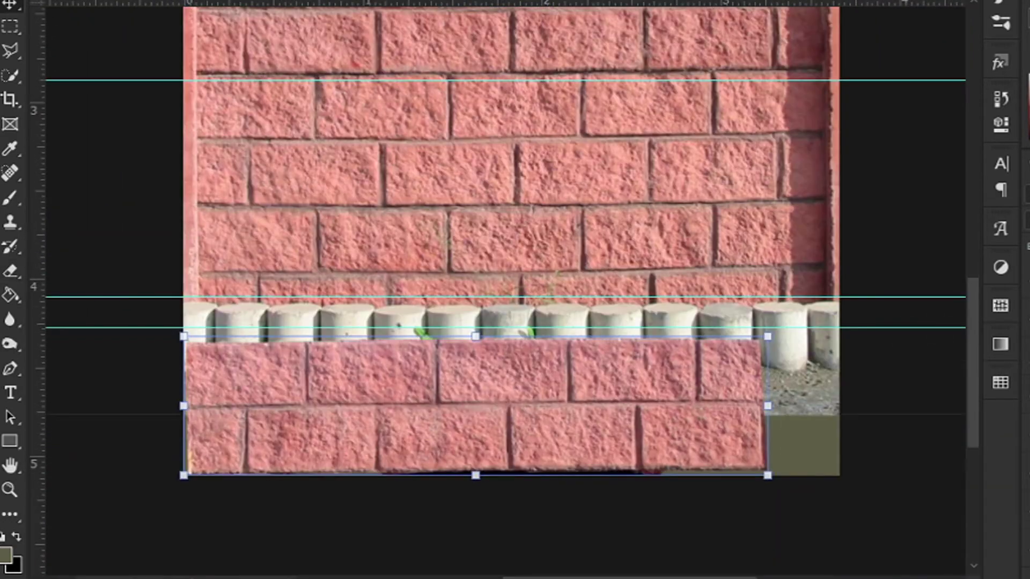
drag(674, 399, 674, 433)
key(ctrl+t)
drag(832, 359, 930, 359)
key(Return)
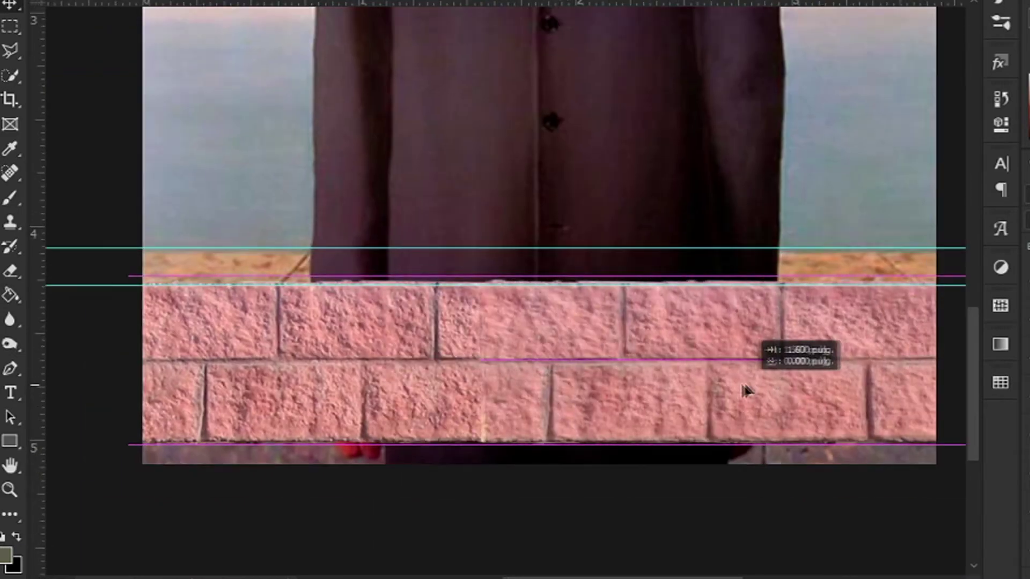
key(e)
key(ctrl+t)
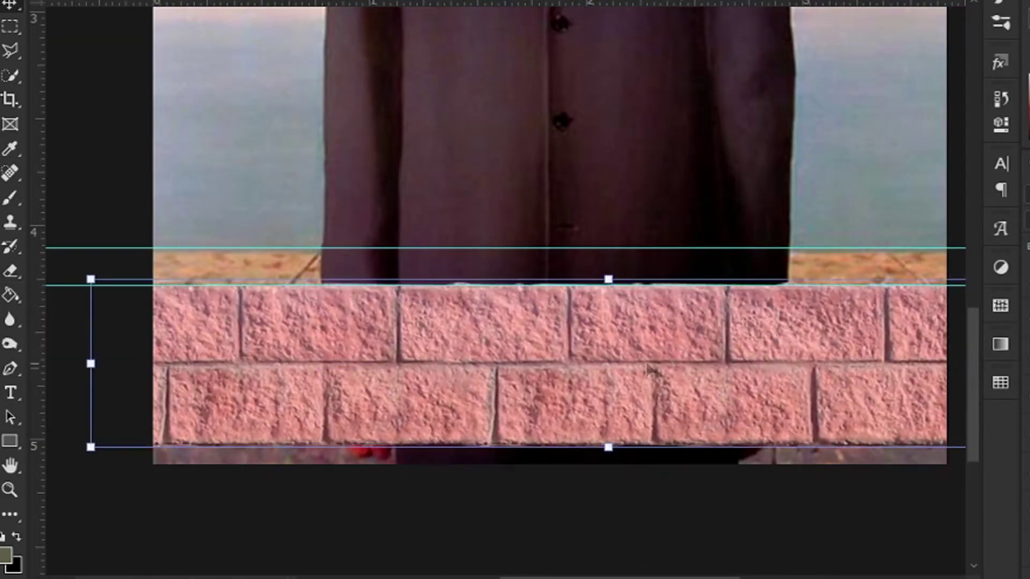
drag(622, 365, 551, 437)
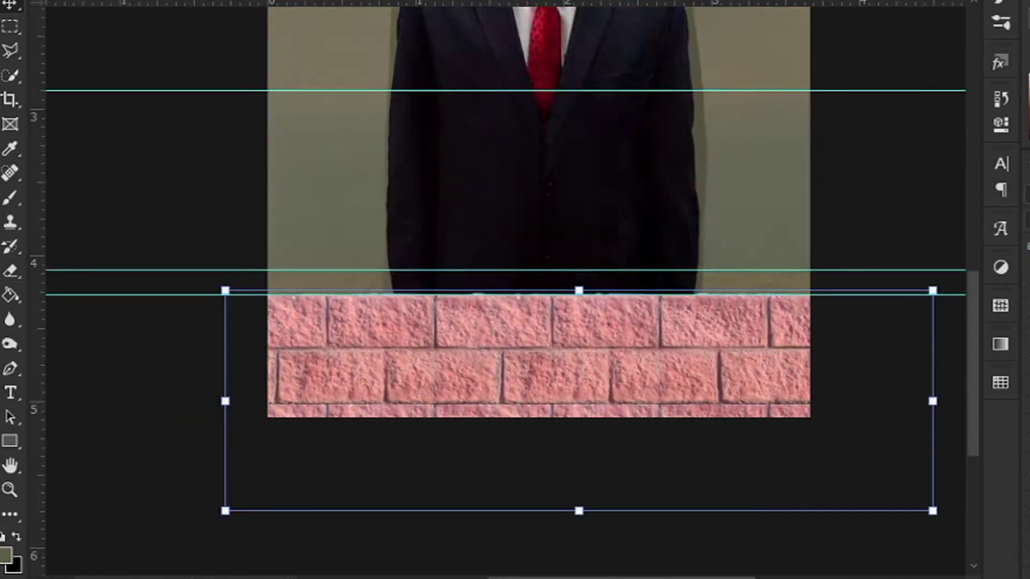
drag(621, 325, 617, 230)
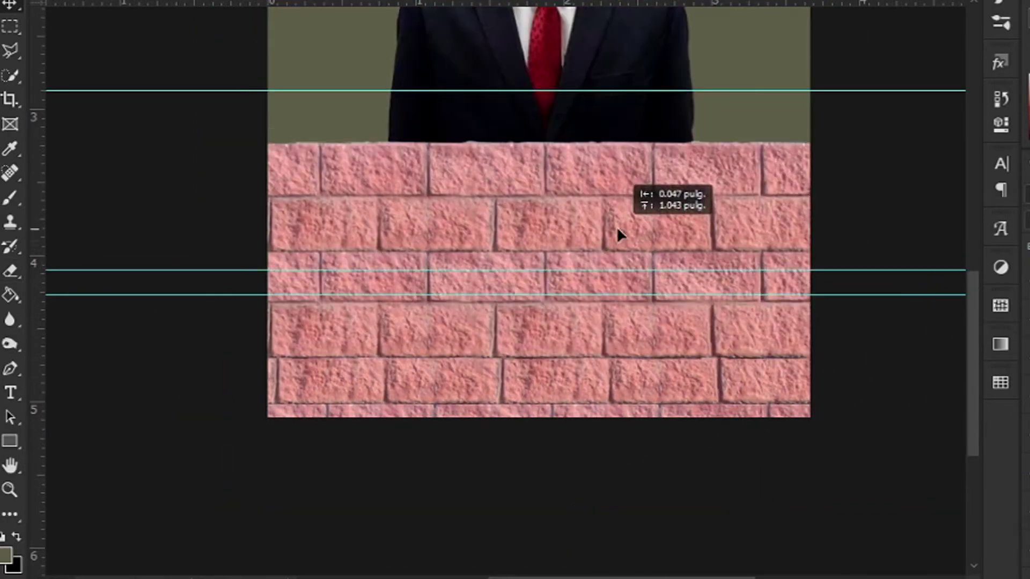
drag(573, 130, 572, 239)
key(Return)
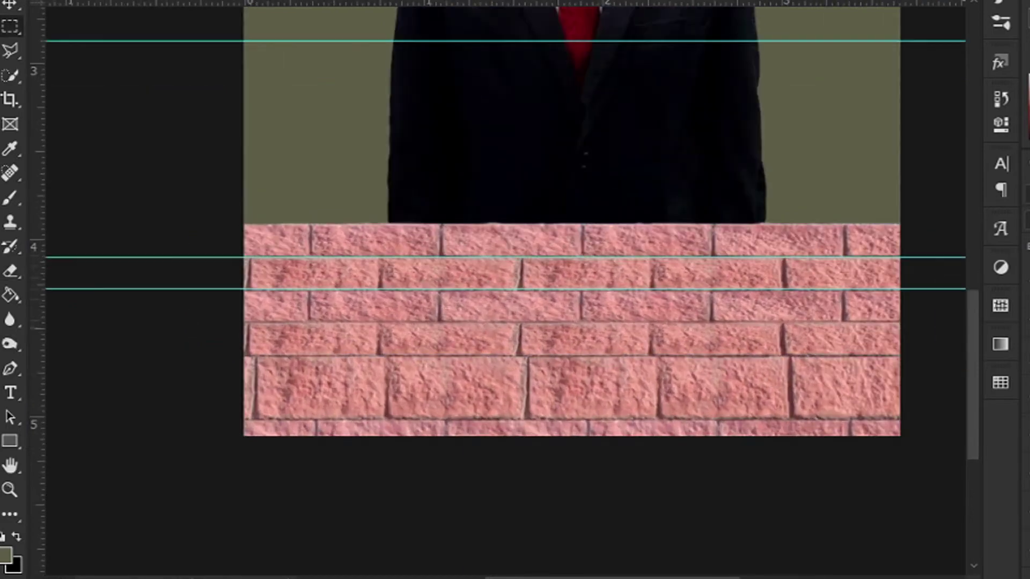
- Skew the top brick row's corners into a receding perspective ledge
drag(346, 289, 900, 289)
key(ctrl+t)
scroll(729, 321, up, 2)
drag(138, 279, 47, 279)
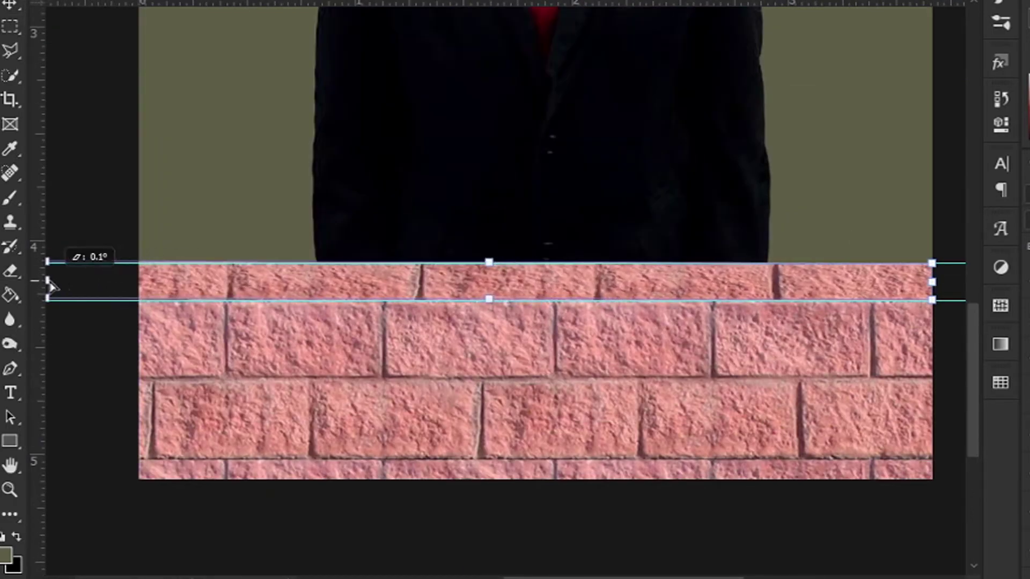
mouse_move(849, 286)
mouse_down()
mouse_move(962, 285)
mouse_move(909, 271)
mouse_up()
scroll(961, 286, down, 2)
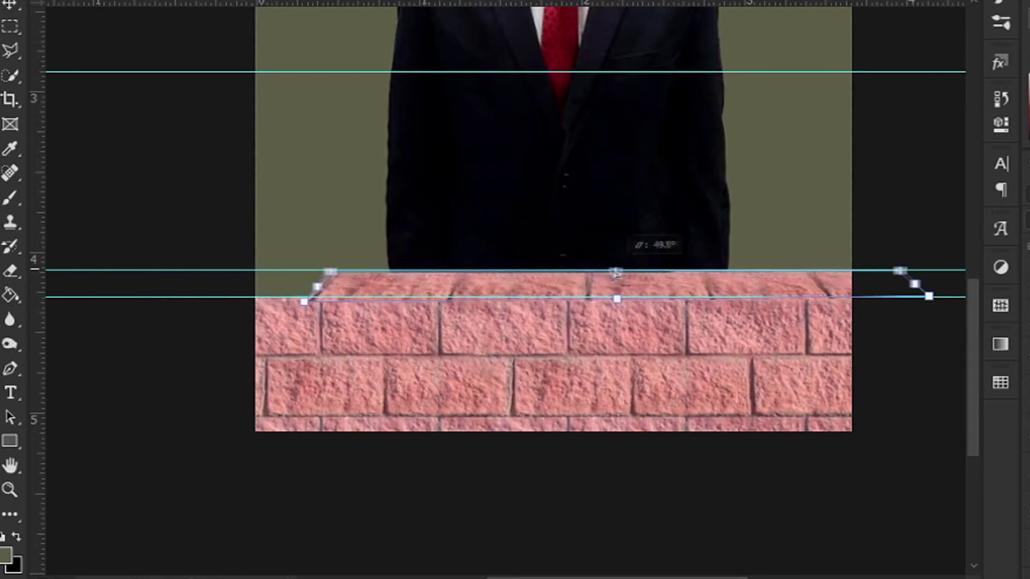
scroll(616, 273, up, 3)
drag(260, 272, 279, 266)
scroll(674, 288, down, 2)
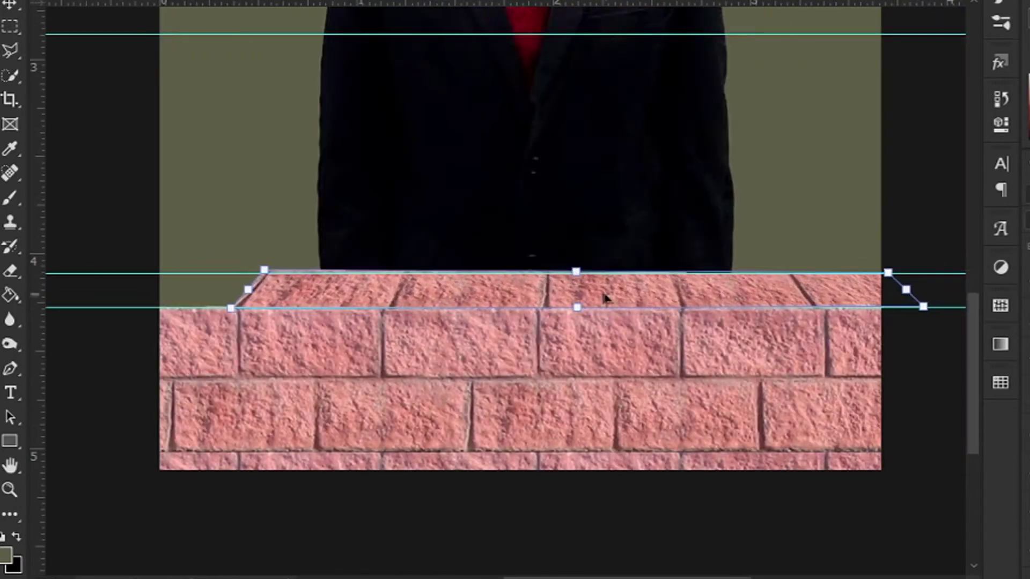
drag(923, 307, 926, 310)
drag(223, 309, 231, 309)
drag(256, 270, 263, 274)
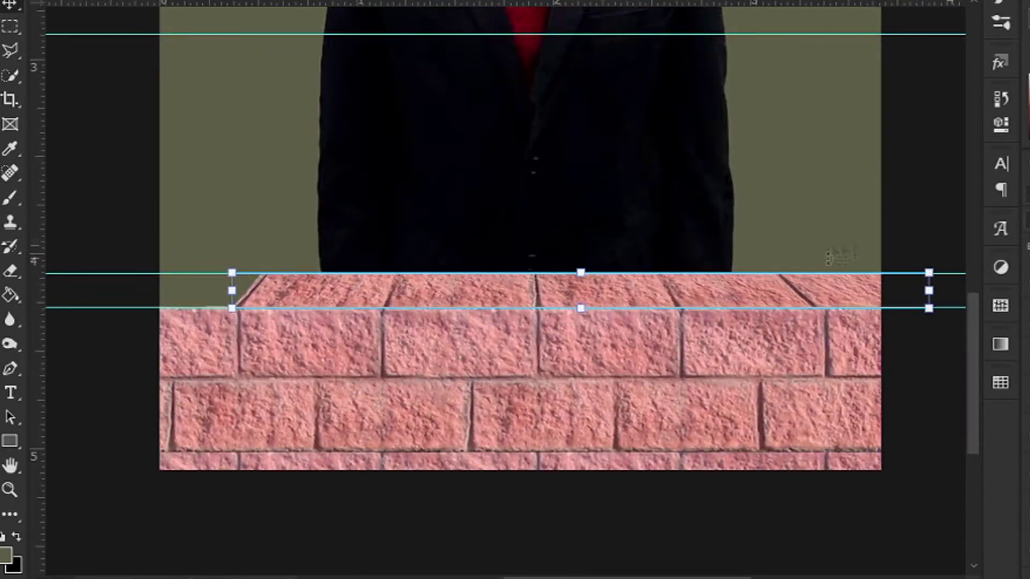
drag(581, 290, 438, 290)
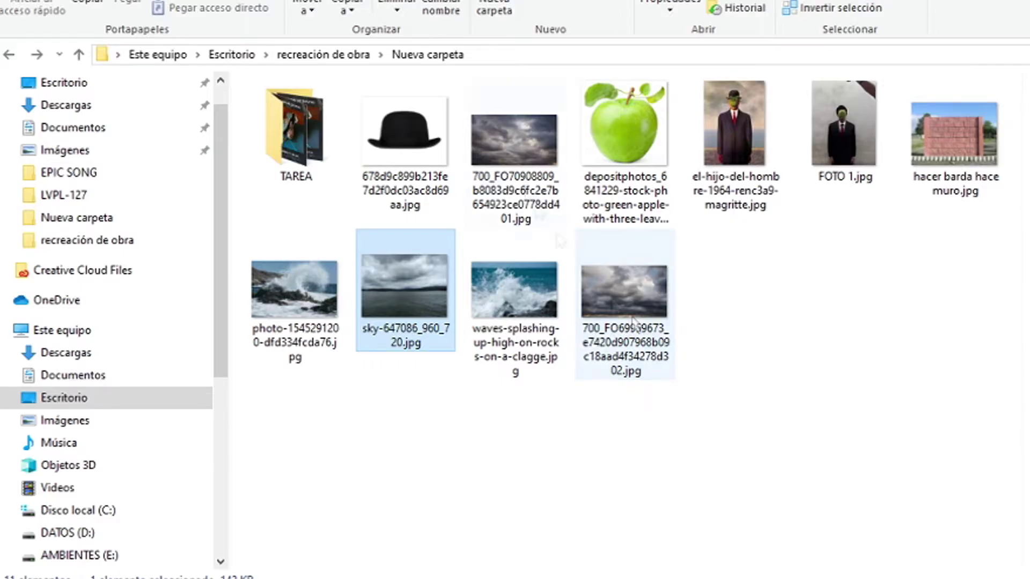
- Place the stormy cloud photo and brush its mask to reveal the hills and treeline along the horizon
click(527, 160)
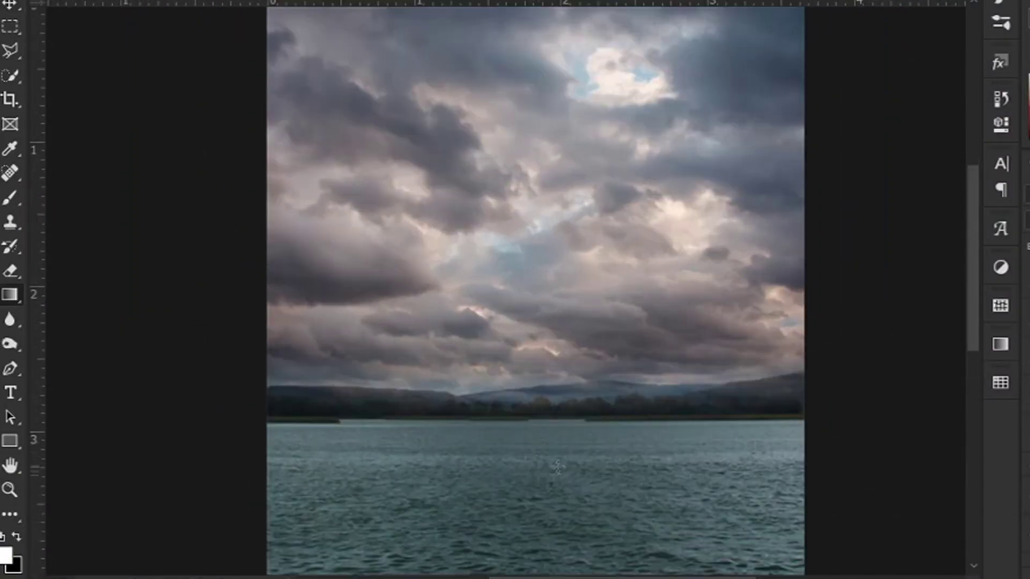
key(b)
right_click(609, 155)
key(Escape)
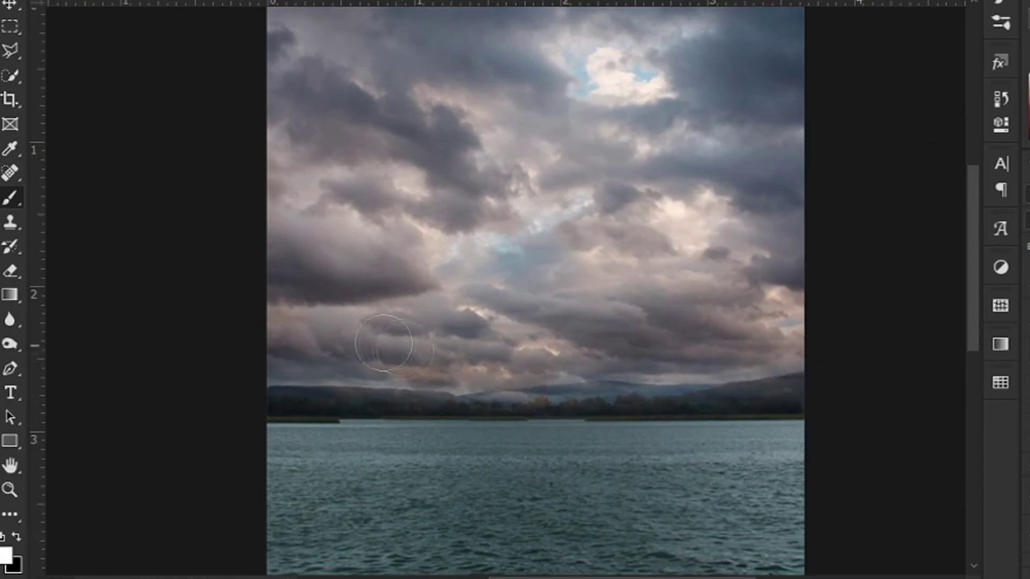
scroll(723, 355, up, 2)
scroll(885, 310, up, 2)
scroll(885, 311, up, 1)
key(x)
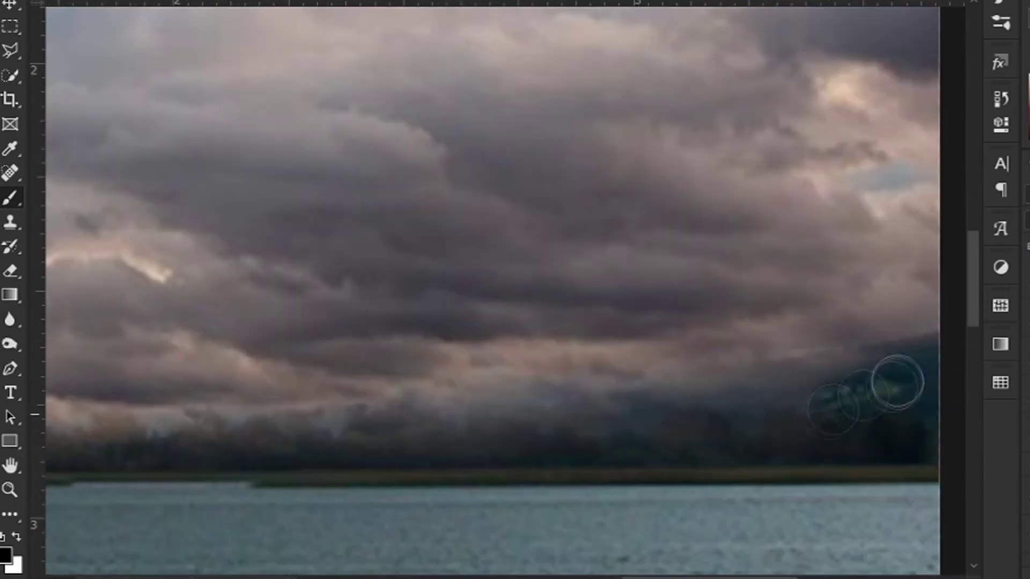
drag(844, 333, 695, 386)
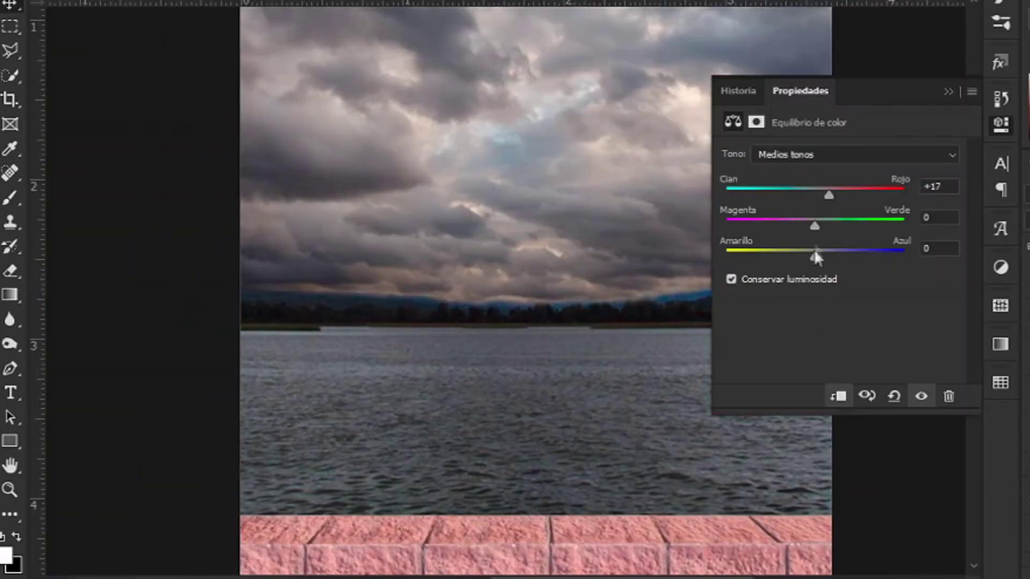
- Fine-tune the sky's colour balance, shift Cyans hue to -33, and open its blending options
drag(823, 195, 826, 195)
drag(816, 224, 818, 226)
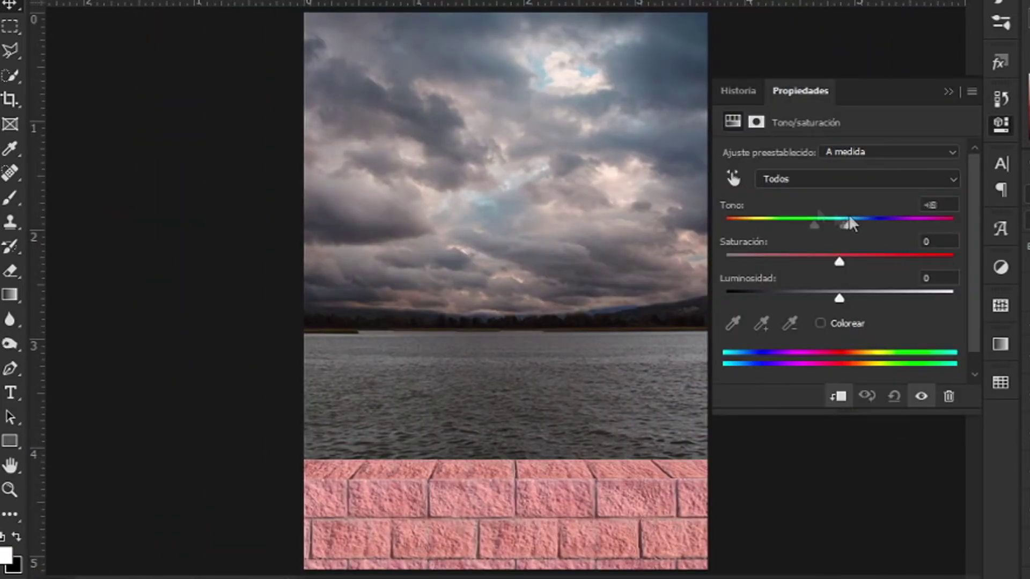
click(857, 179)
click(778, 250)
drag(840, 221, 803, 221)
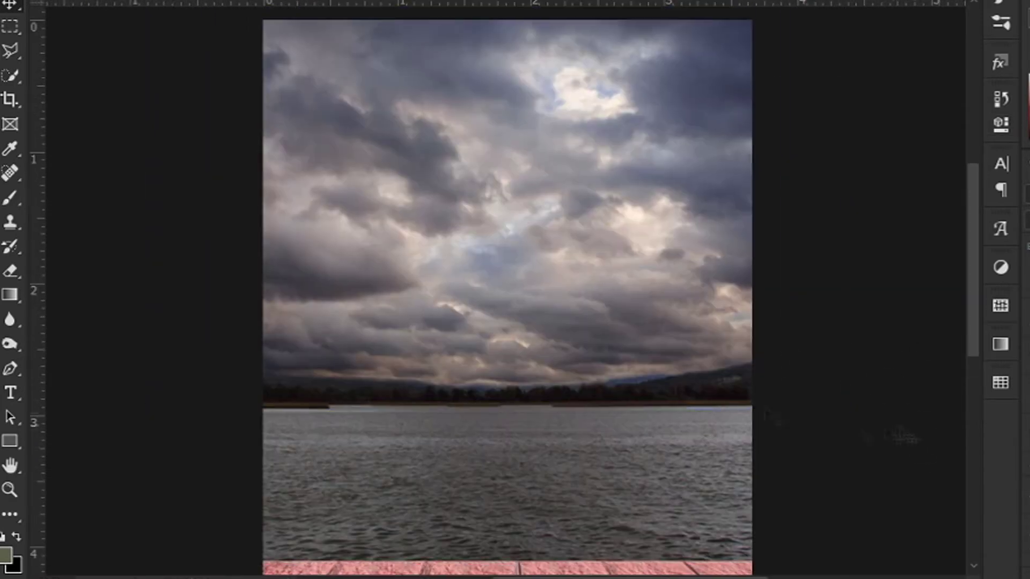
scroll(661, 414, down, 2)
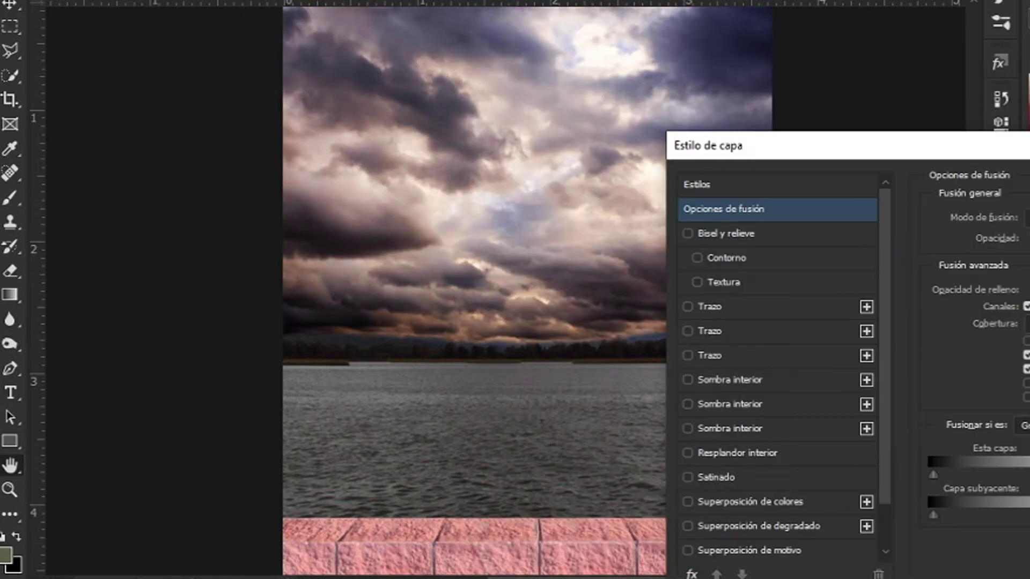
mouse_move(994, 499)
mouse_down()
mouse_move(973, 523)
mouse_move(967, 510)
mouse_up()
- Confirm the sky's Blend If blending settings and dismiss the brush presets
key(Return)
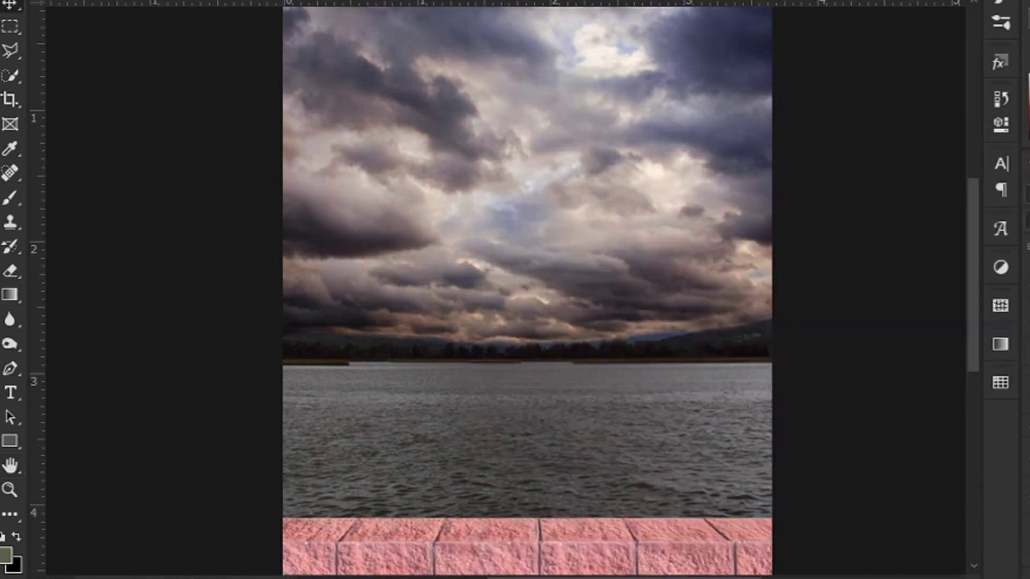
scroll(411, 400, down, 1)
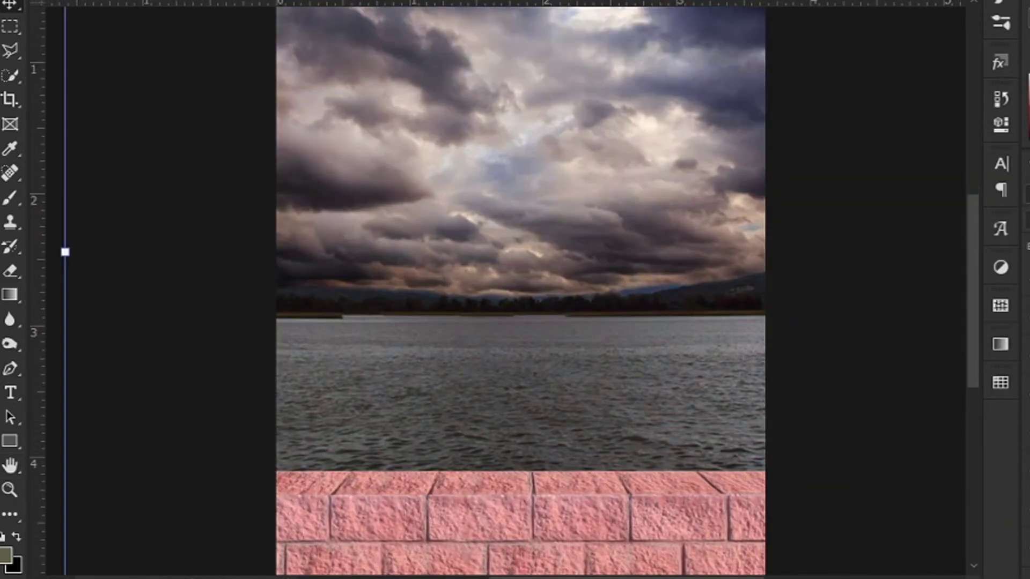
key(Escape)
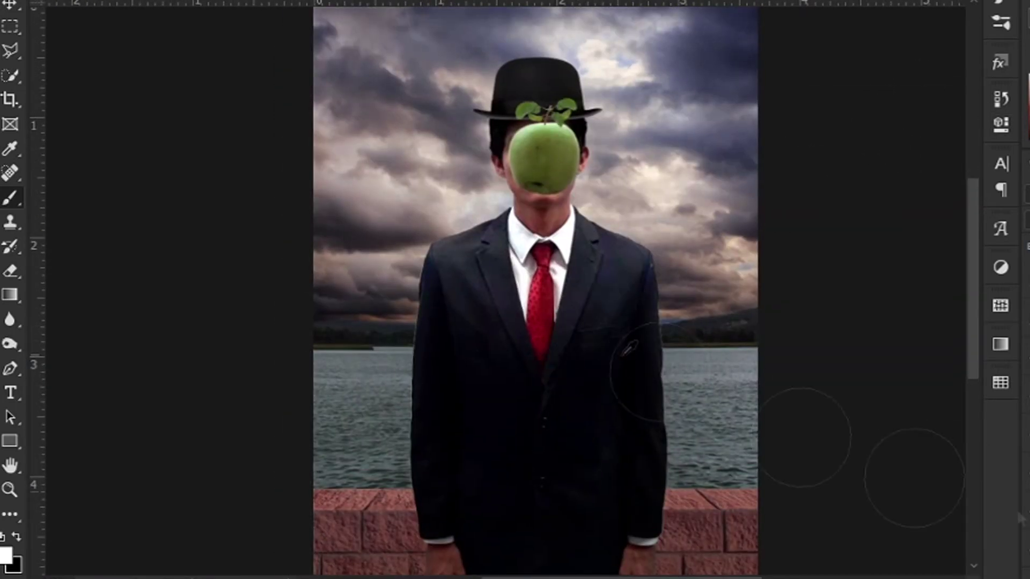
- Zoom in on the man's neck, then fit the whole image back in view
scroll(527, 208, up, 3)
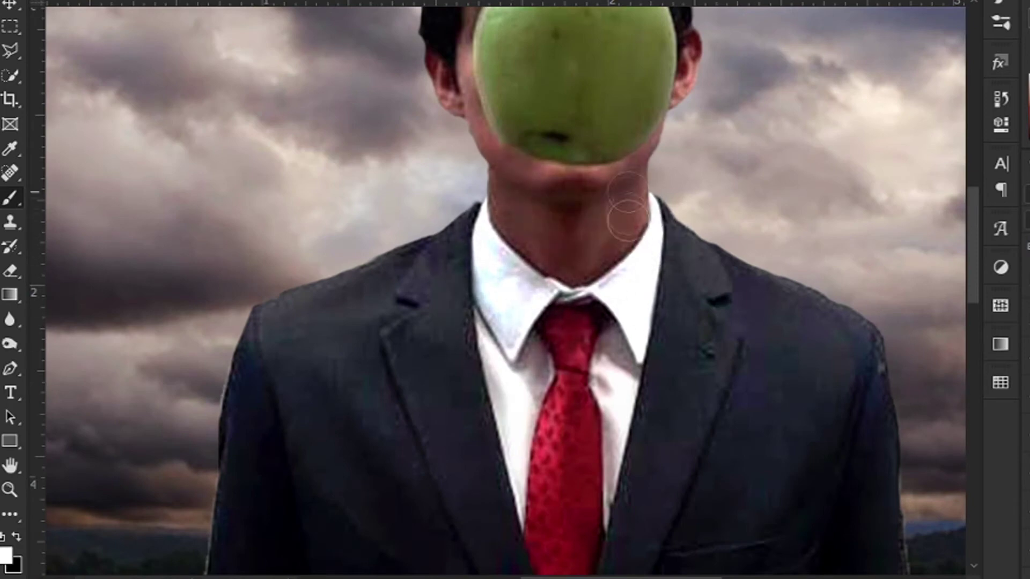
key(ctrl+0)
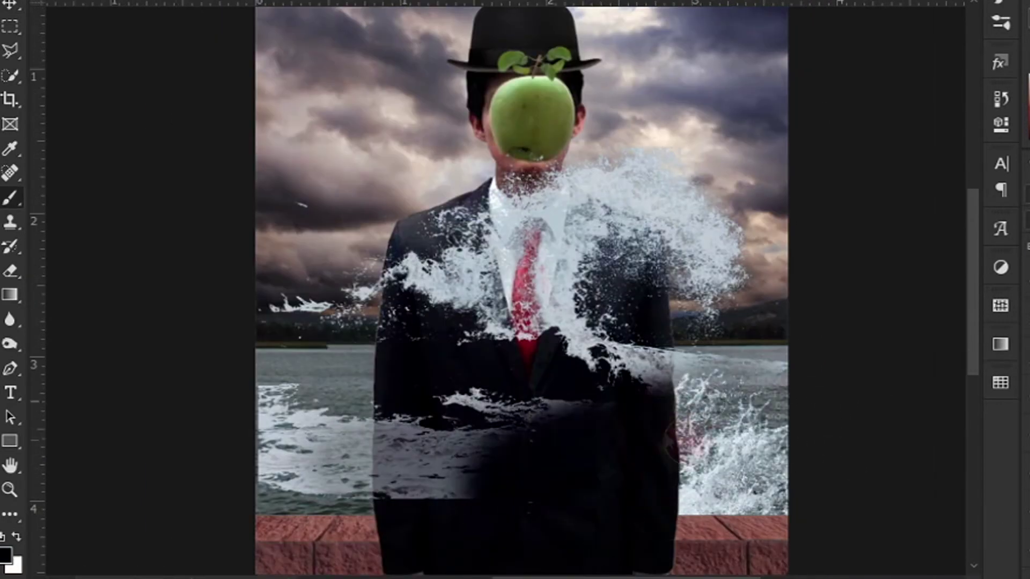
- Mask the wave spray off the man's suit and switch to the eraser
drag(300, 461, 512, 397)
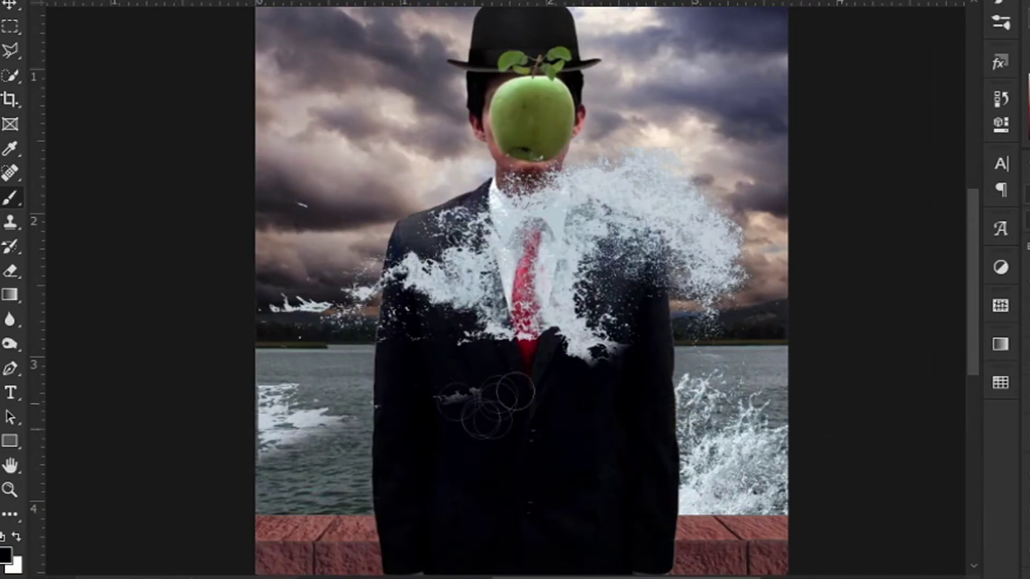
key(e)
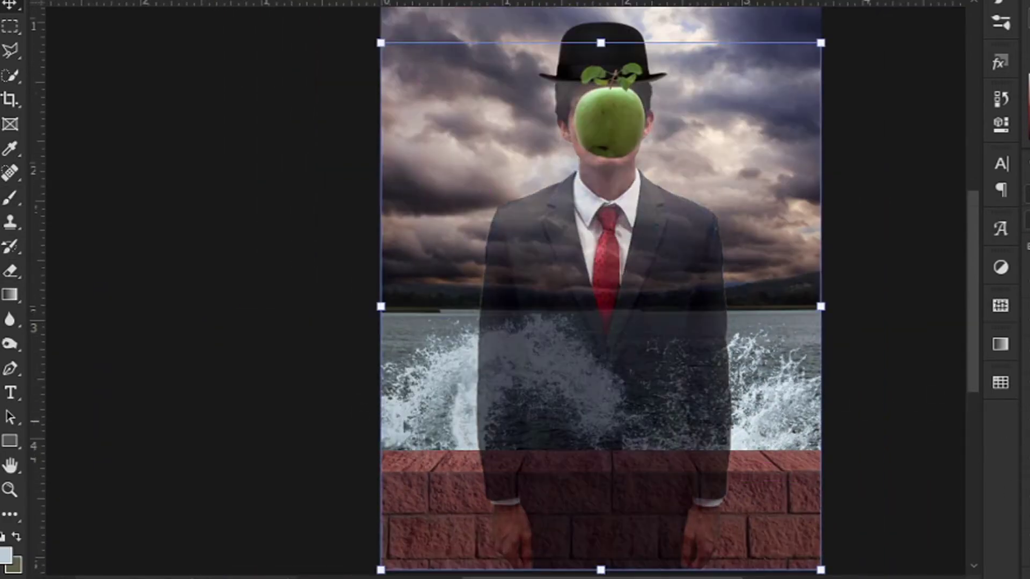
- Skew the wave layer's top-right corner inward and commit the transform
drag(663, 313, 472, 430)
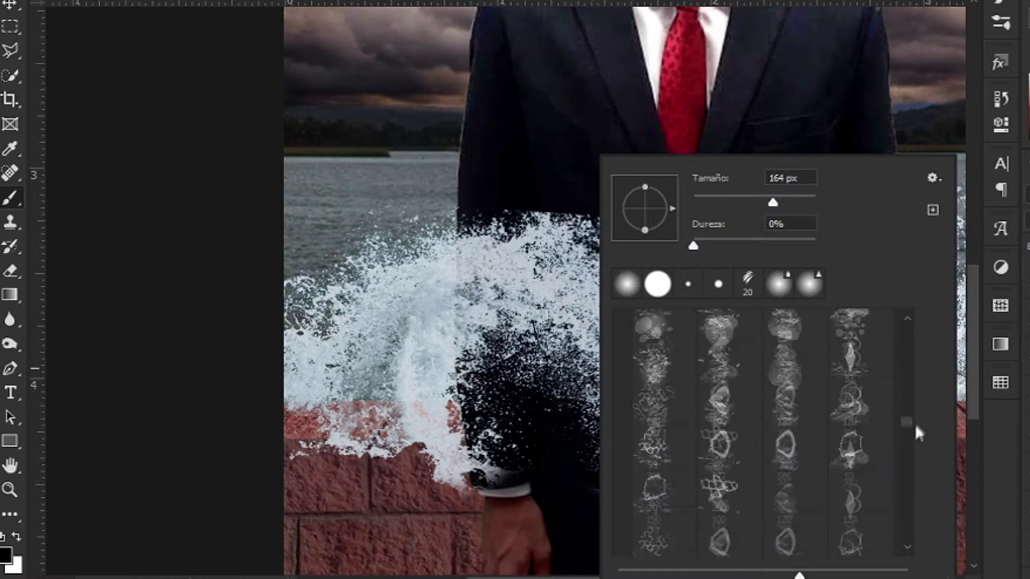
mouse_move(915, 424)
mouse_down()
mouse_move(904, 351)
mouse_move(903, 361)
mouse_up()
key(Return)
- Mask excess spray off the suit and move the right splash onto the brick wall
mouse_move(632, 322)
mouse_down()
mouse_move(714, 413)
mouse_move(563, 218)
mouse_up()
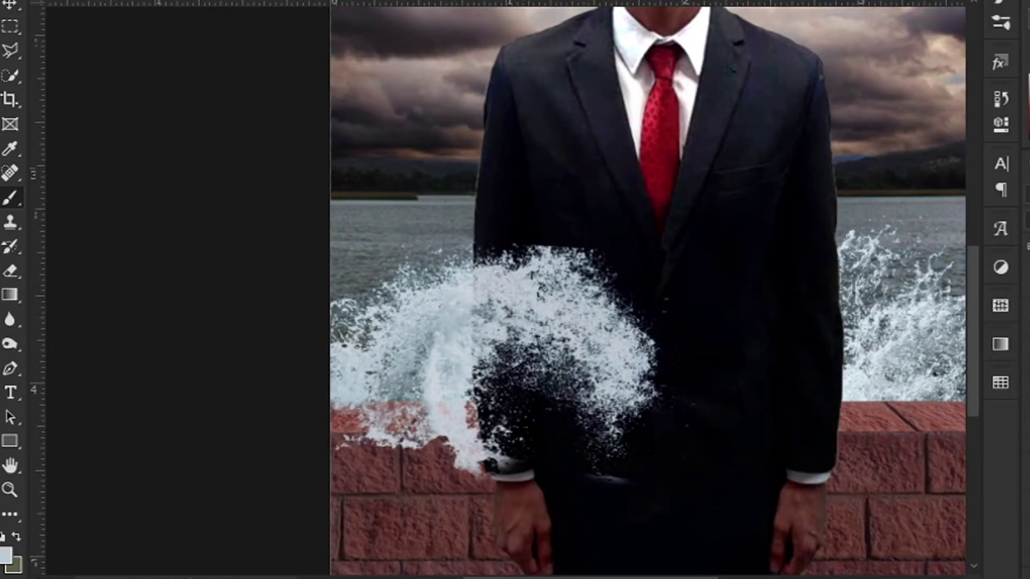
key(x)
drag(590, 343, 545, 380)
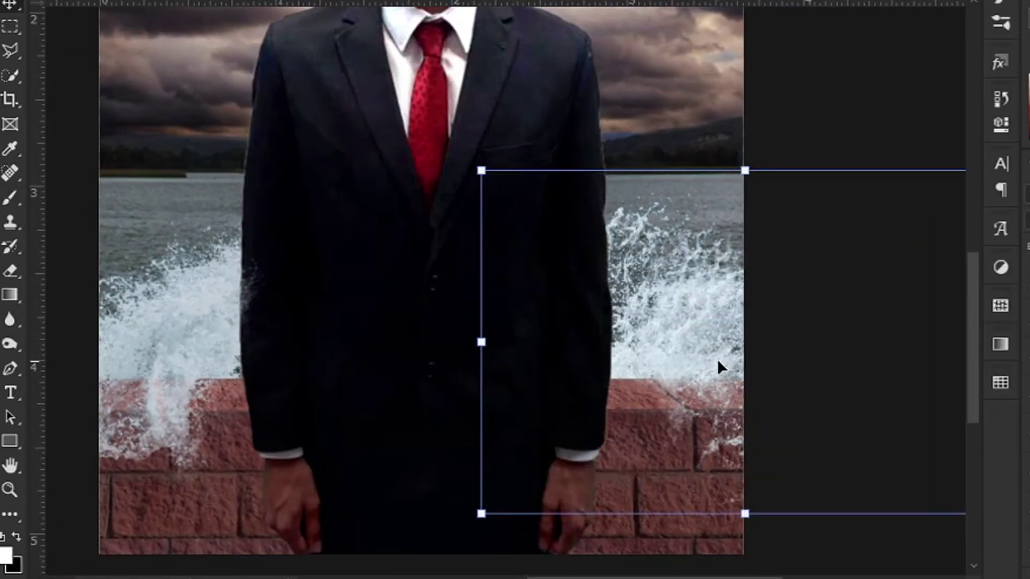
drag(717, 359, 708, 376)
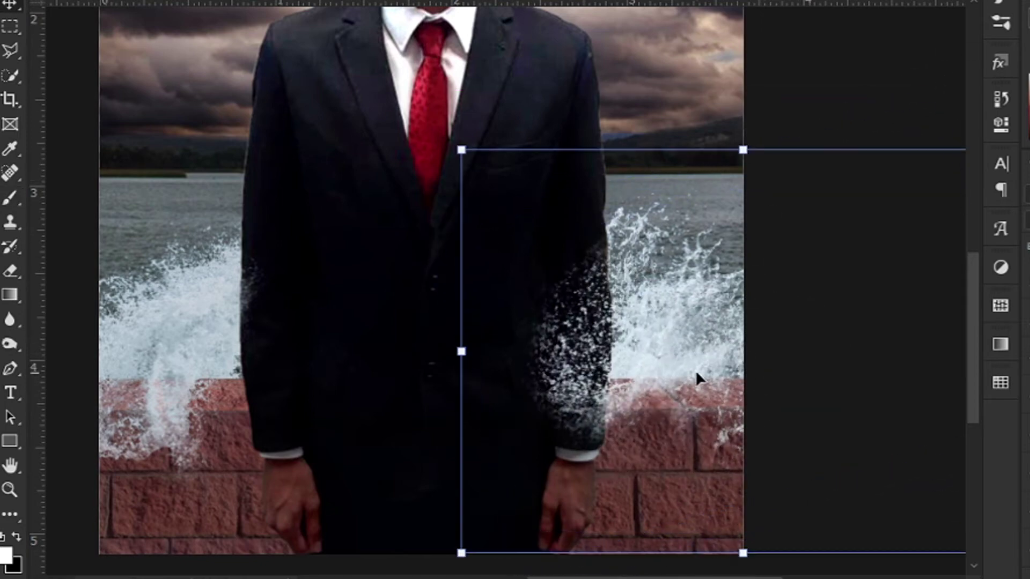
key(x)
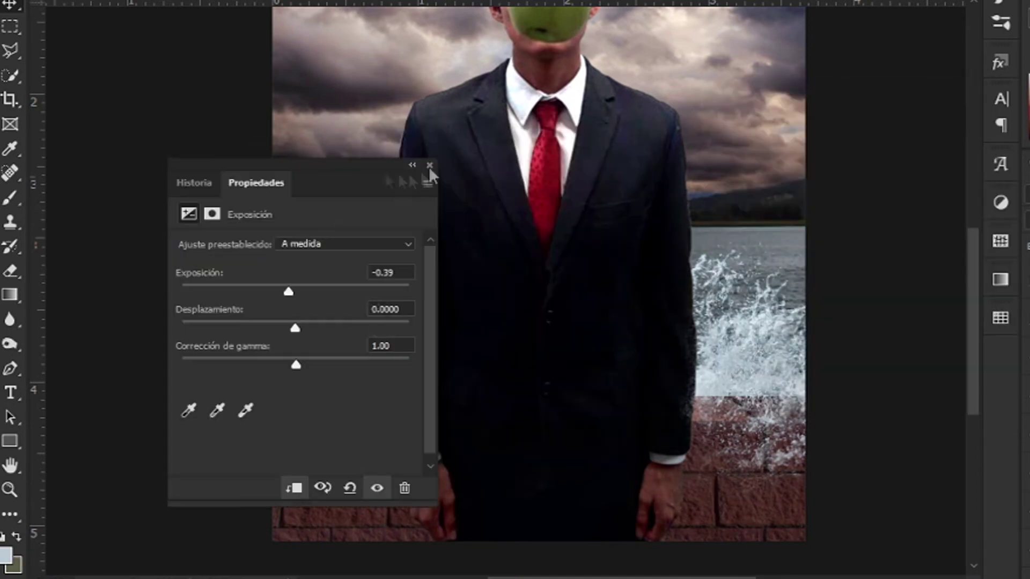
- Lower the exposure to -0.39 and brush splash texture over the man's left sleeve
click(429, 166)
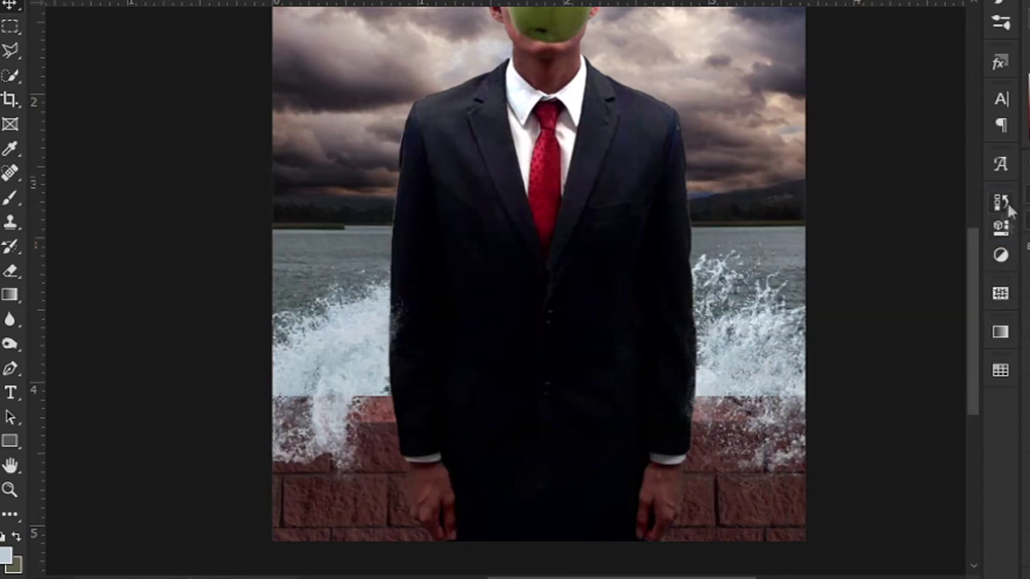
key(ctrl+plus)
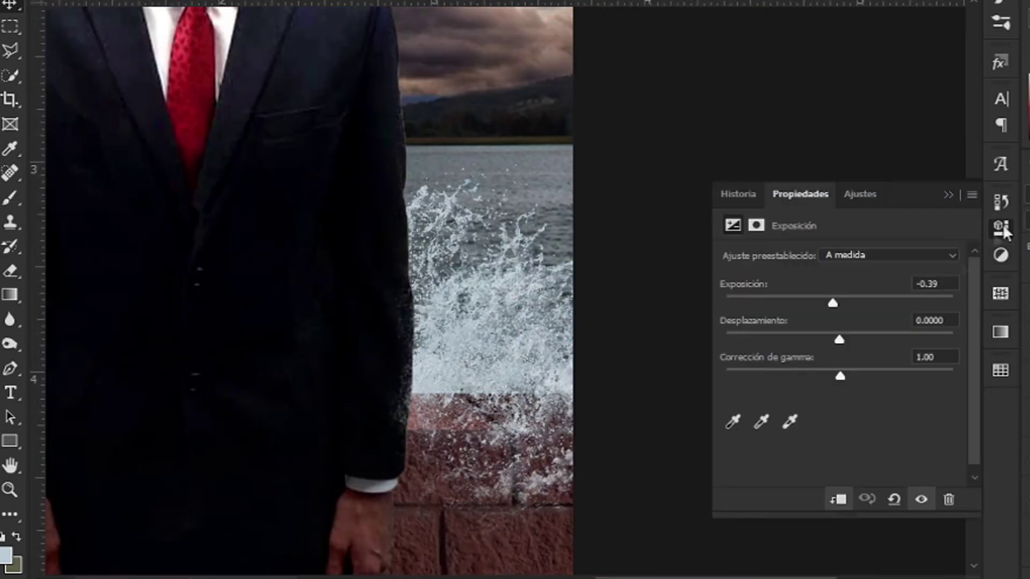
drag(832, 300, 839, 304)
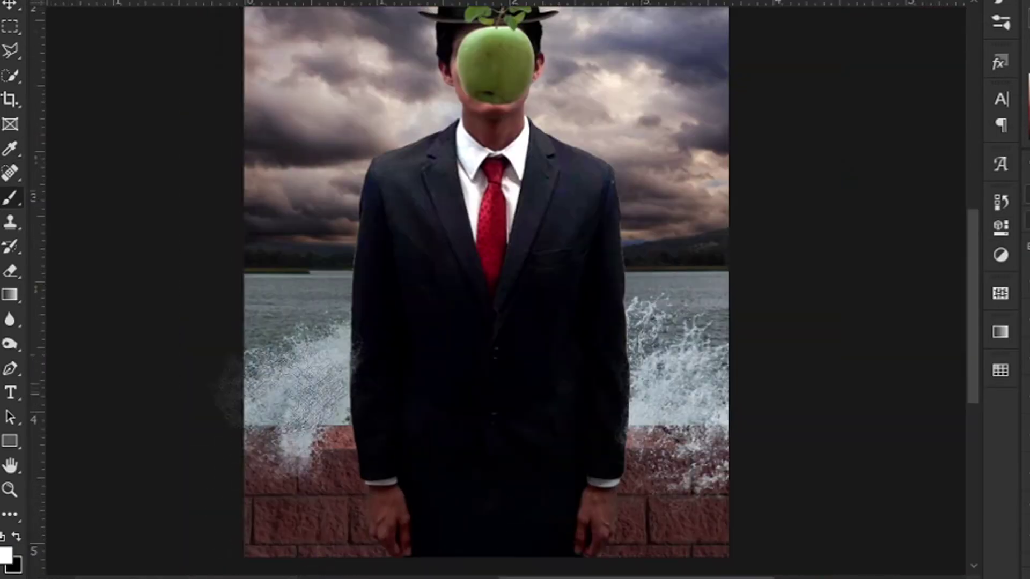
drag(375, 402, 391, 477)
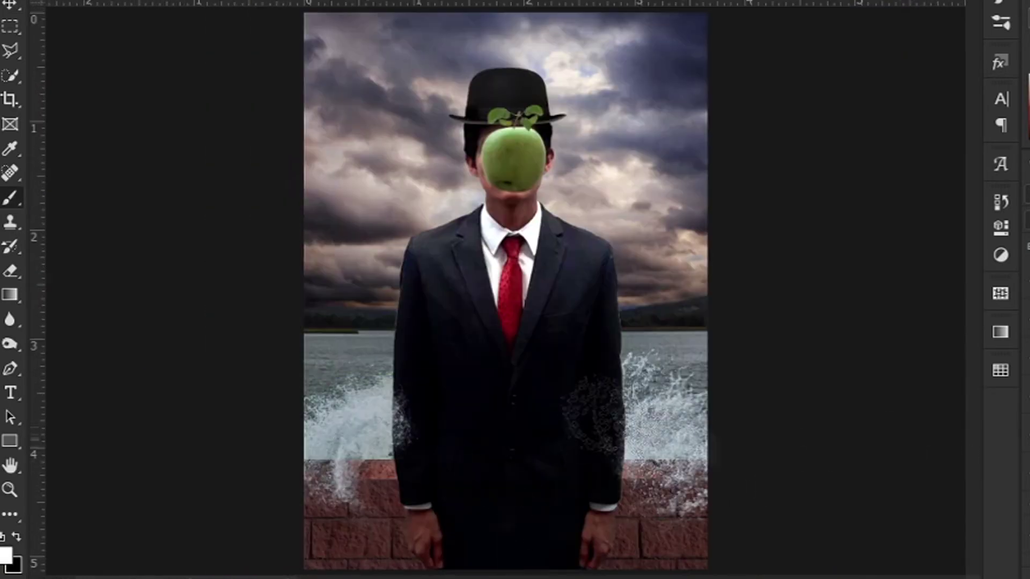
key(x)
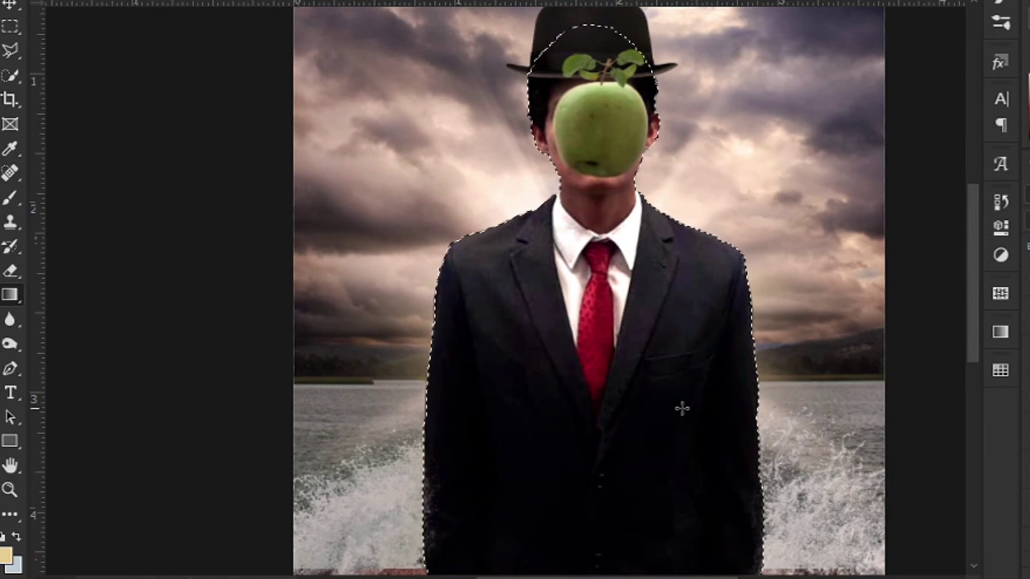
- Fill the man's silhouette selection with tan using the Paint Bucket
key(shift+g)
click(682, 409)
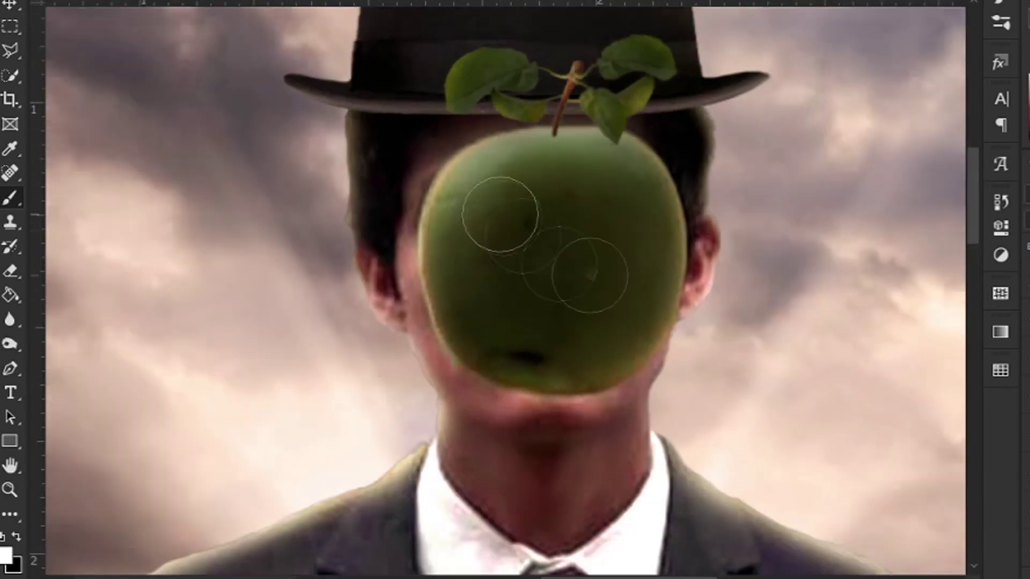
- Paint shading on the green apple, alternating white and black brush colours
key(x)
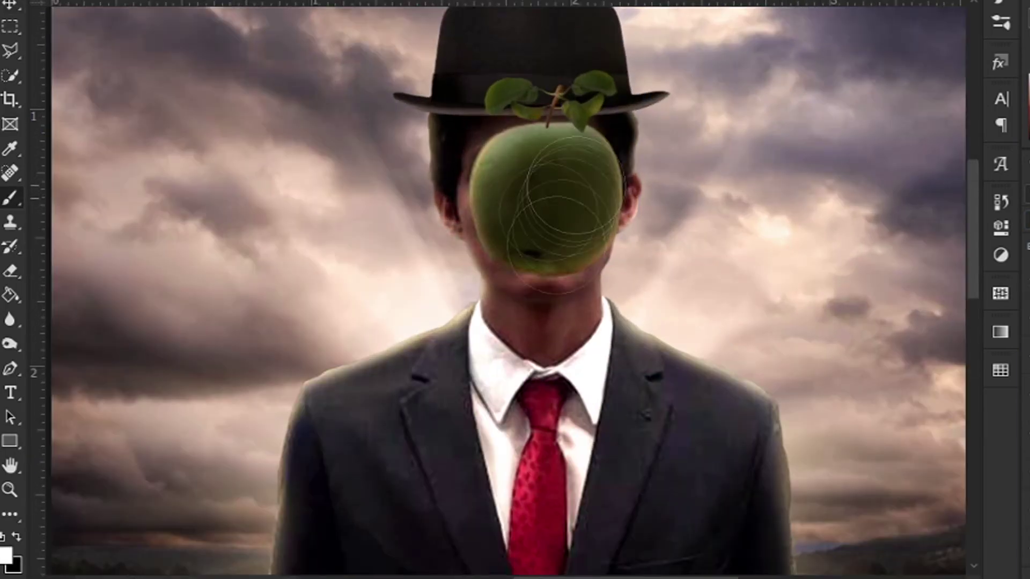
key(x)
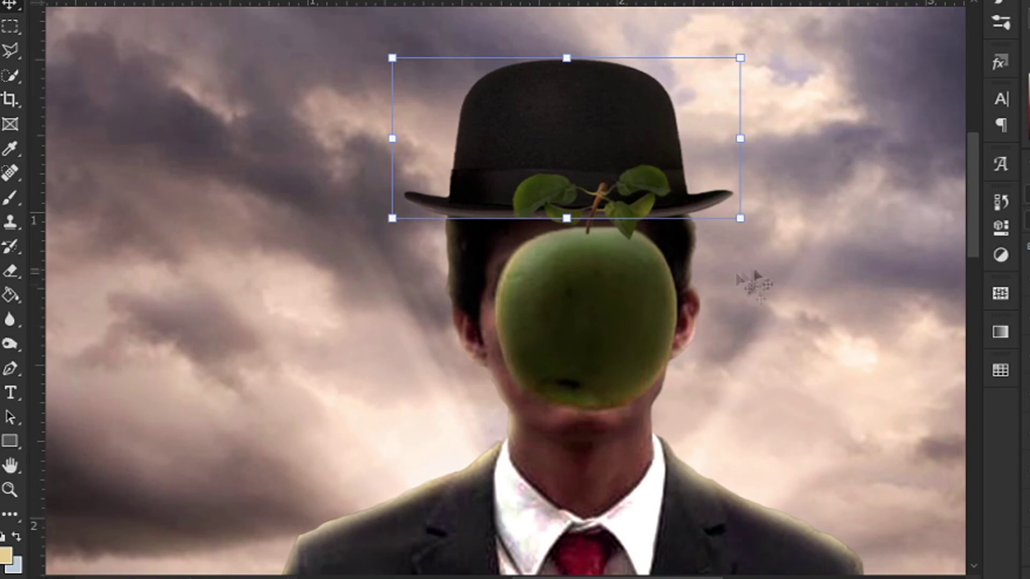
scroll(692, 118, up, 1)
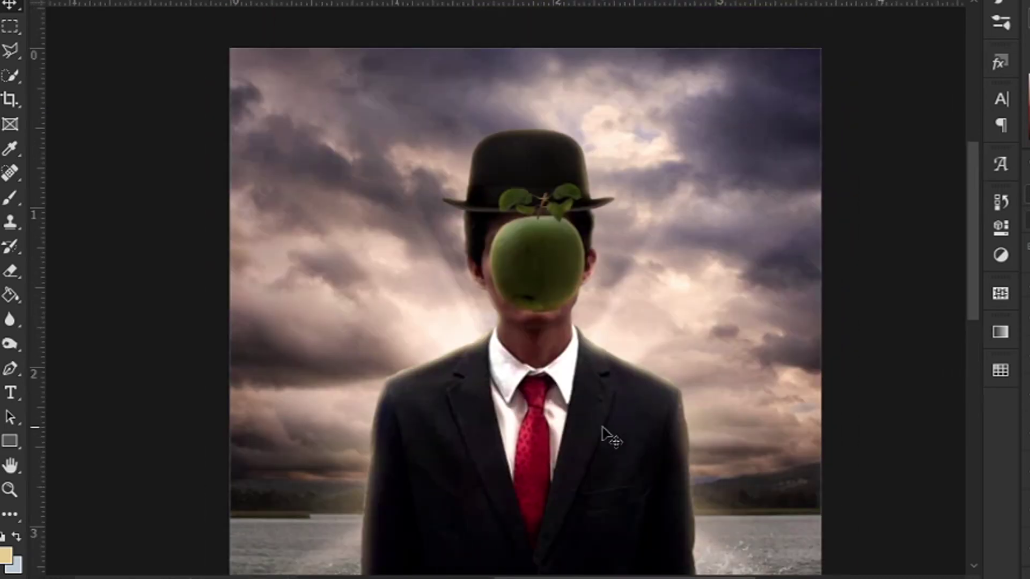
- Grade the composite in the Camera Raw filter, adjusting HSL and tone curve at 50% preview
key(ctrl+minus)
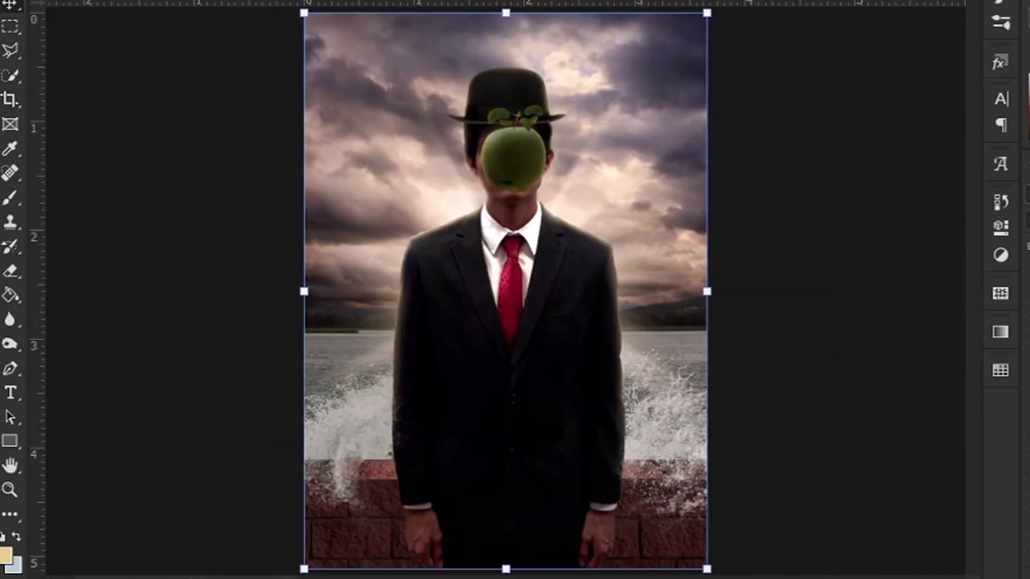
key(ctrl+shift+a)
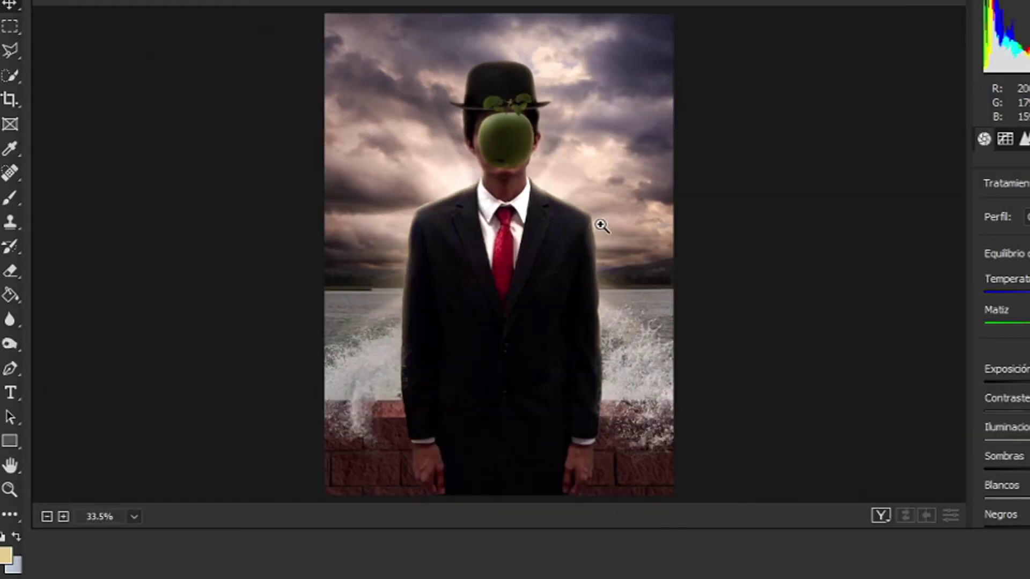
click(602, 226)
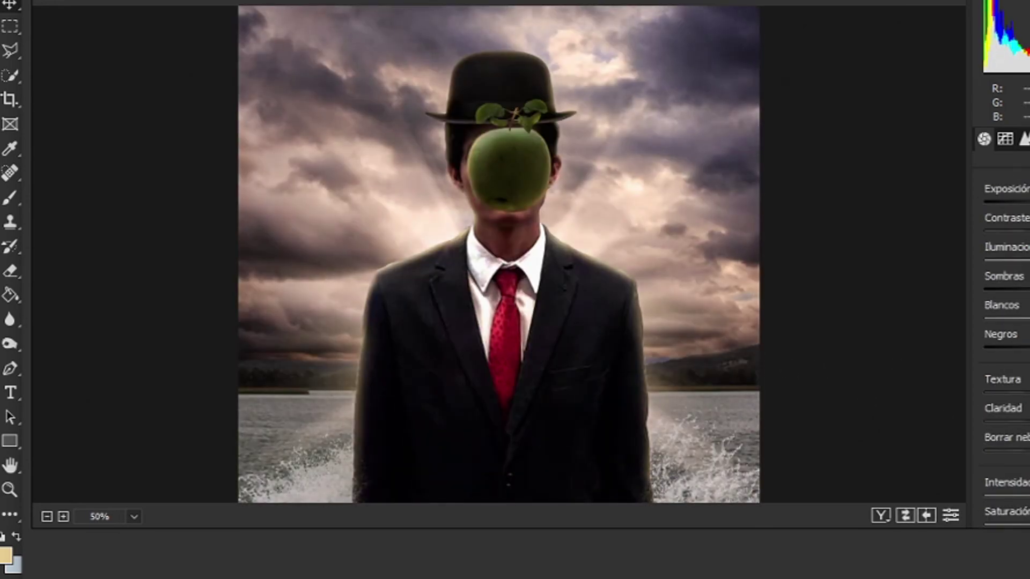
scroll(499, 255, down, 3)
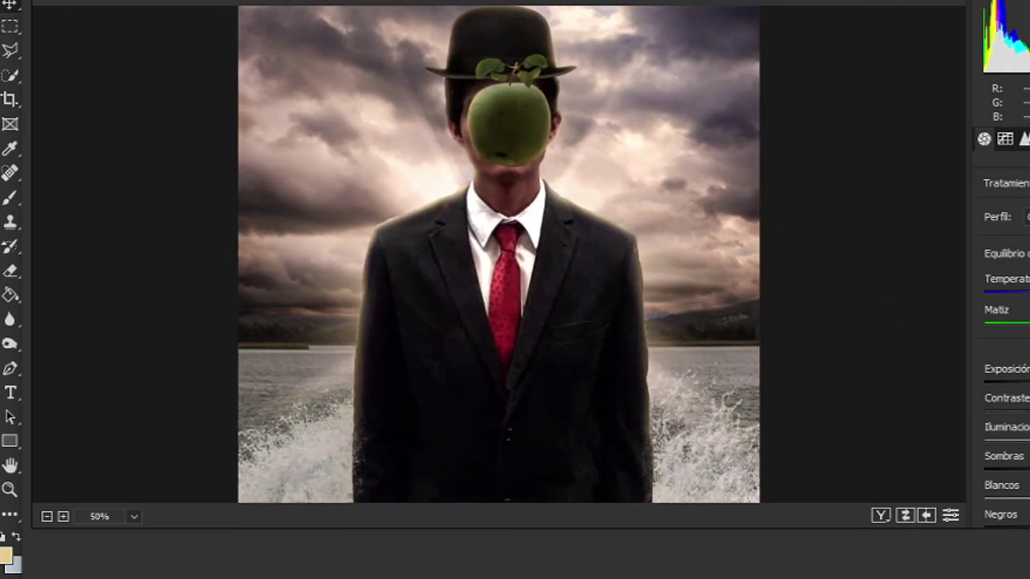
key(ctrl+alt+2)
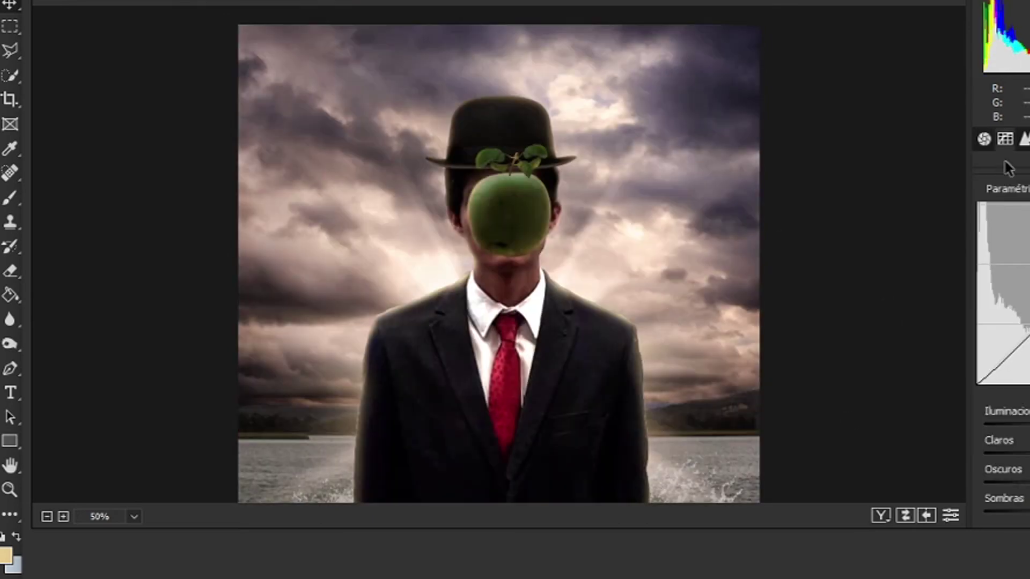
click(1005, 139)
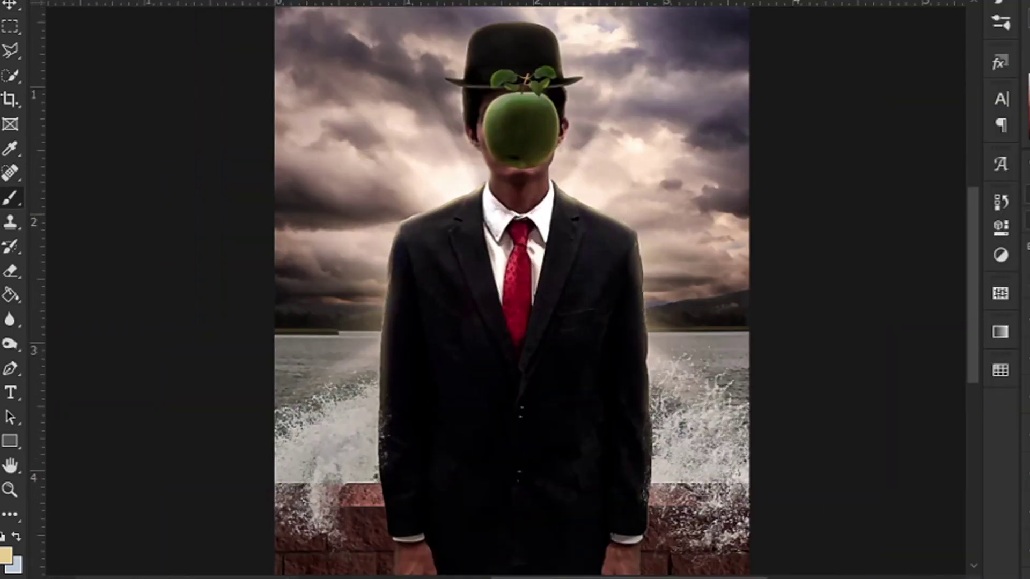
- Paint a soft white glow along both sides of the man, erase it off the suit, then transform it
drag(654, 215, 660, 483)
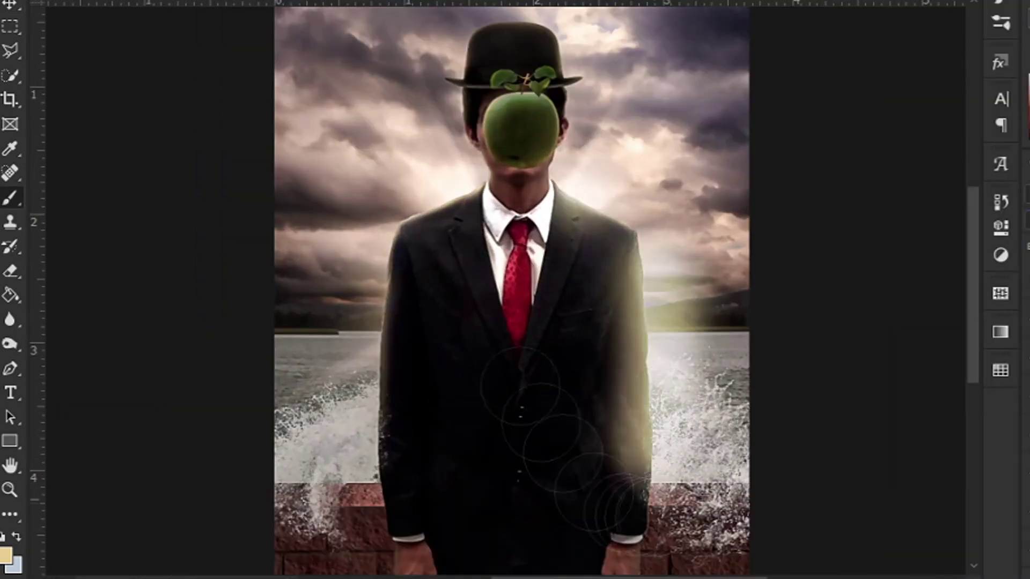
drag(375, 161, 354, 483)
key(e)
drag(698, 94, 528, 299)
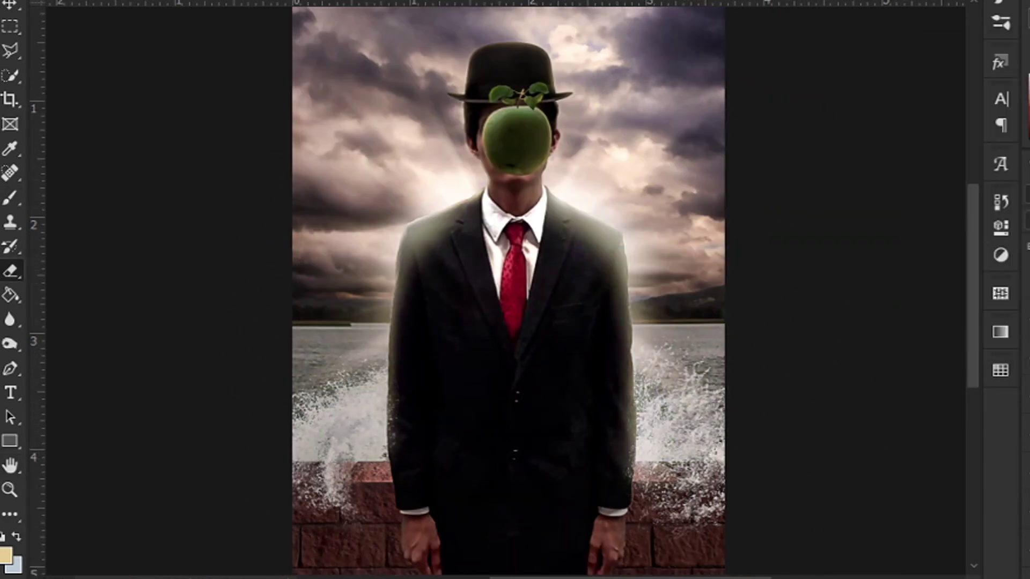
key(ctrl+t)
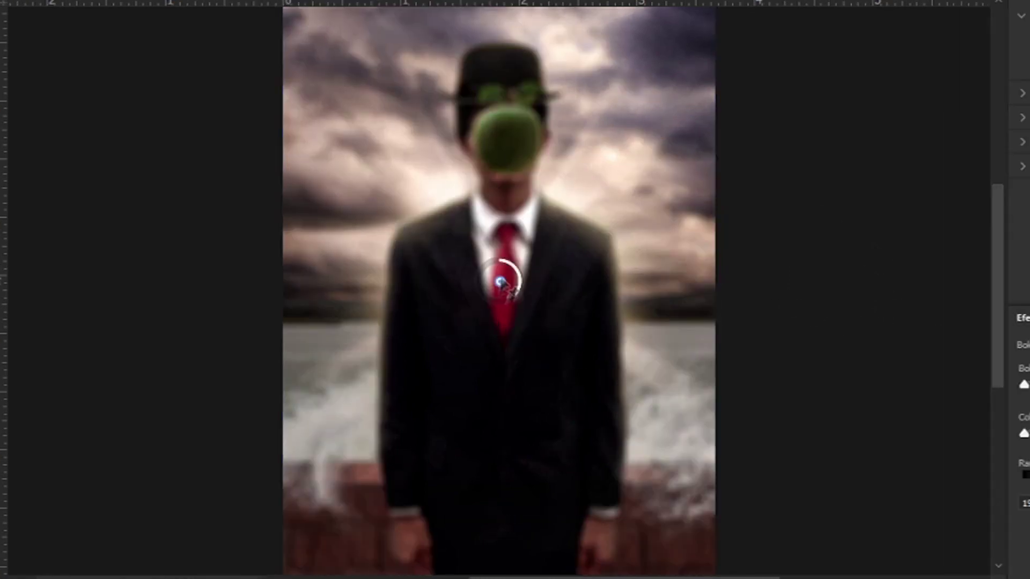
- Add Field Blur pins at the sky's left edge and on the apple face to keep it sharp
click(340, 301)
click(510, 153)
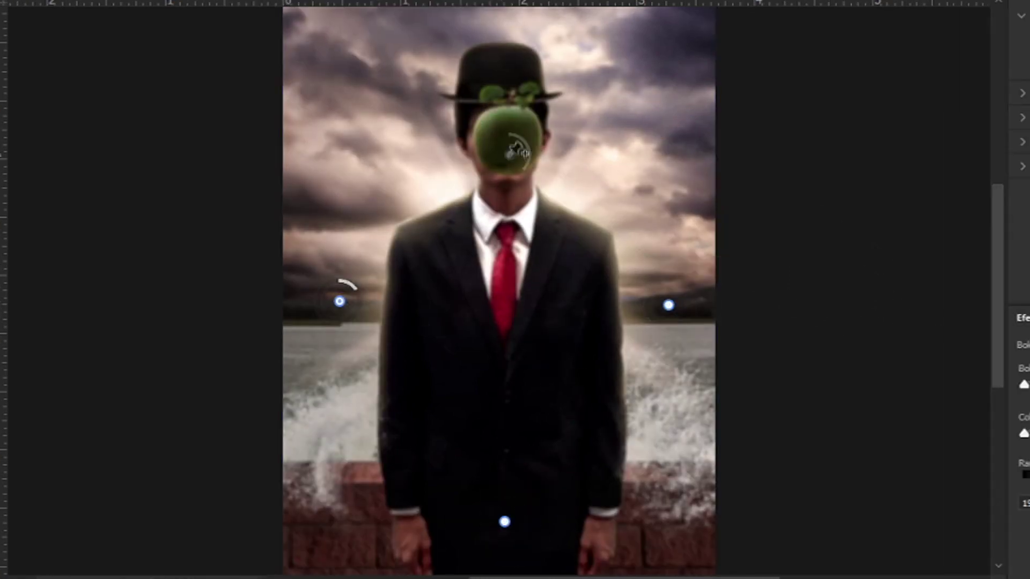